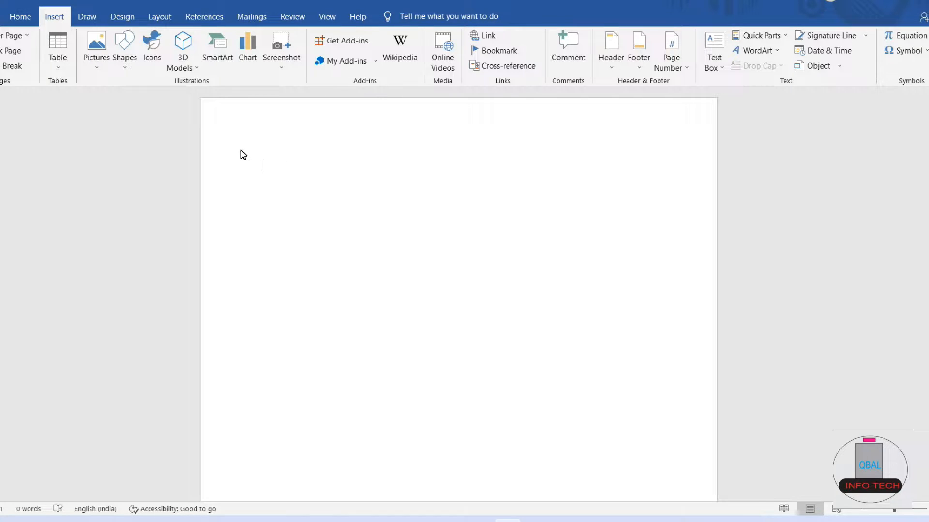
Insert a table with 10 columns and 3 rows, and add a fourth row at its end
{"action": "left_click", "coordinate": [59, 64]}
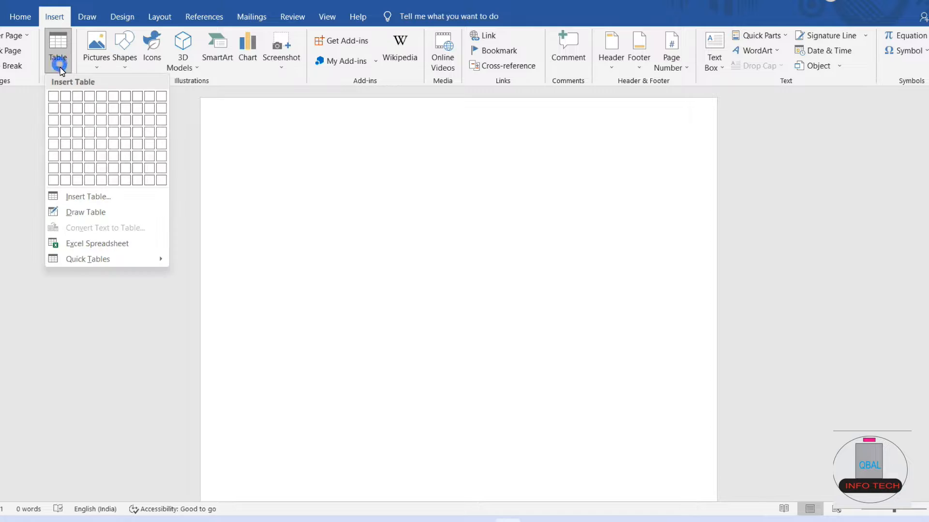
{"action": "left_click", "coordinate": [162, 121]}
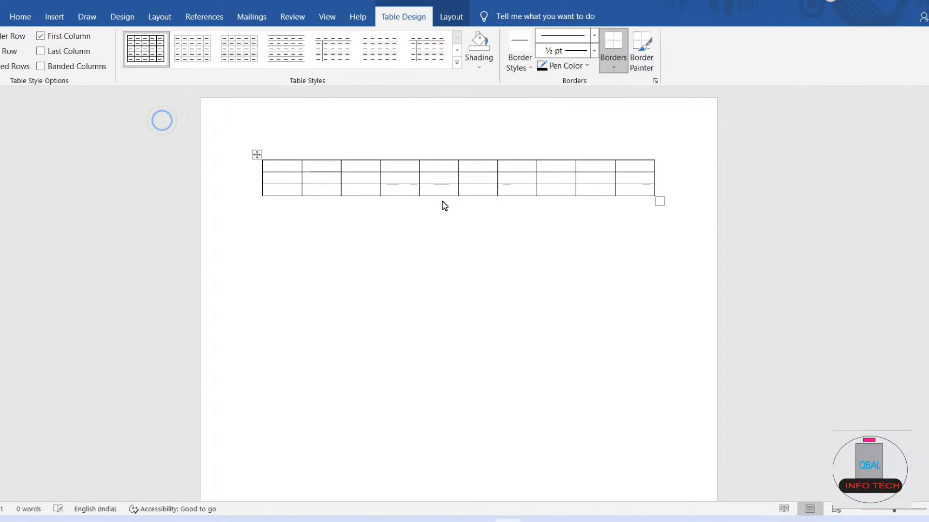
{"action": "left_click", "coordinate": [658, 192]}
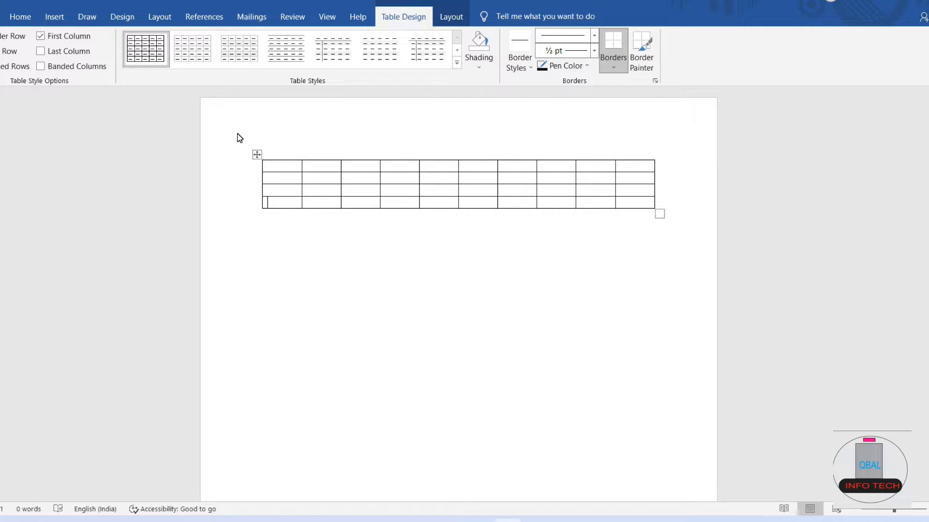
Clear the document and create a one-row table with four columns from a line of plus signs and hyphens
{"action": "key", "text": "ctrl+a"}
{"action": "key", "text": "Delete"}
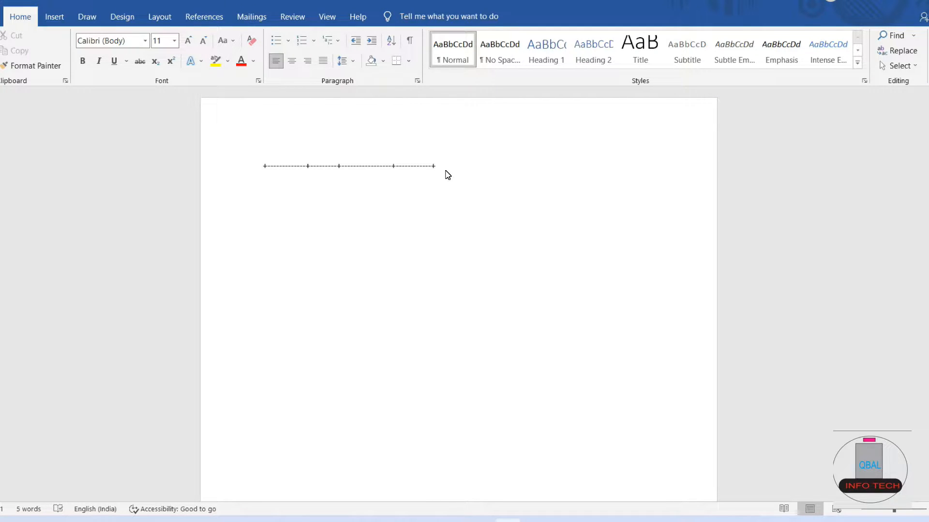
{"action": "key", "text": "Return"}
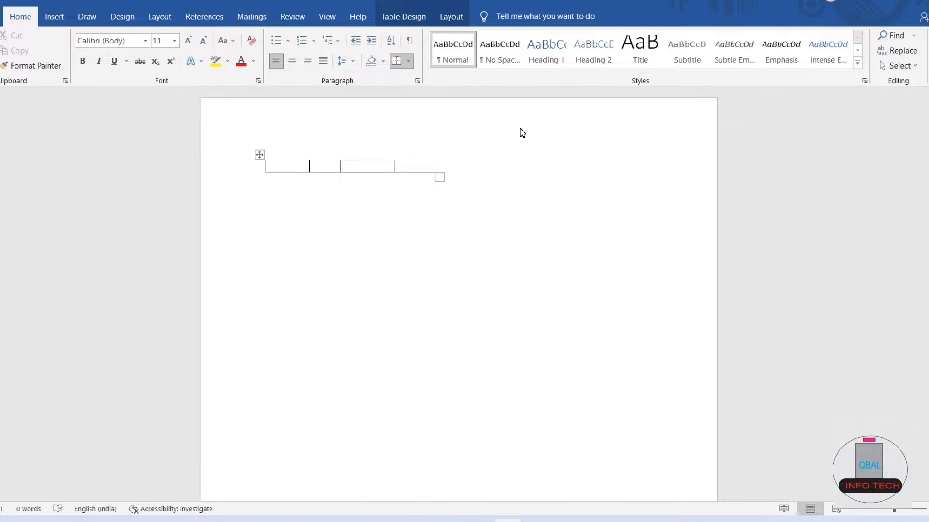
Add four rows beneath the single-row table, each from the end of the last row
{"action": "left_click", "coordinate": [293, 167]}
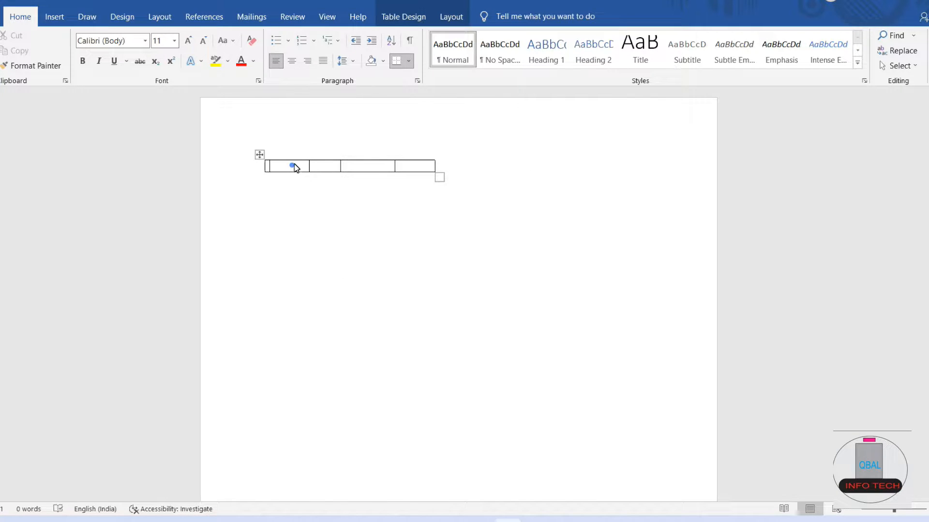
{"action": "left_click", "coordinate": [442, 163]}
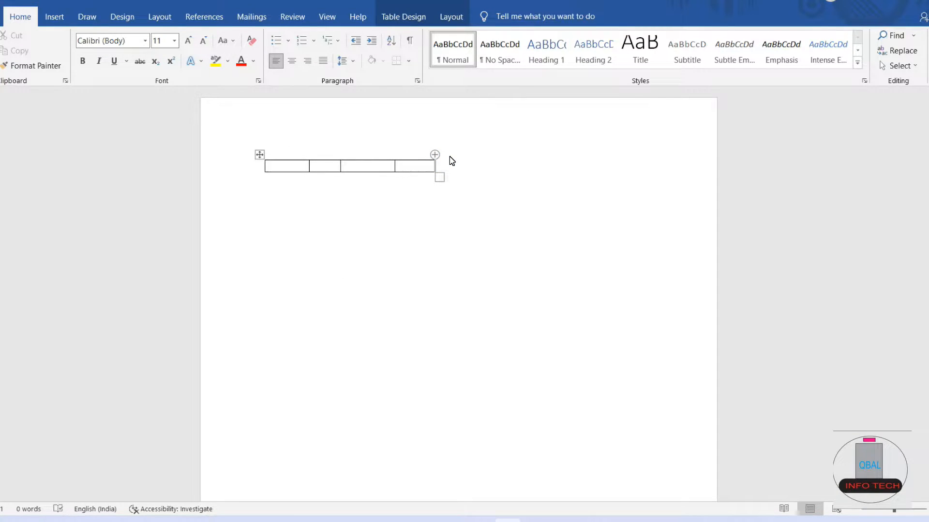
{"action": "key", "text": "Return"}
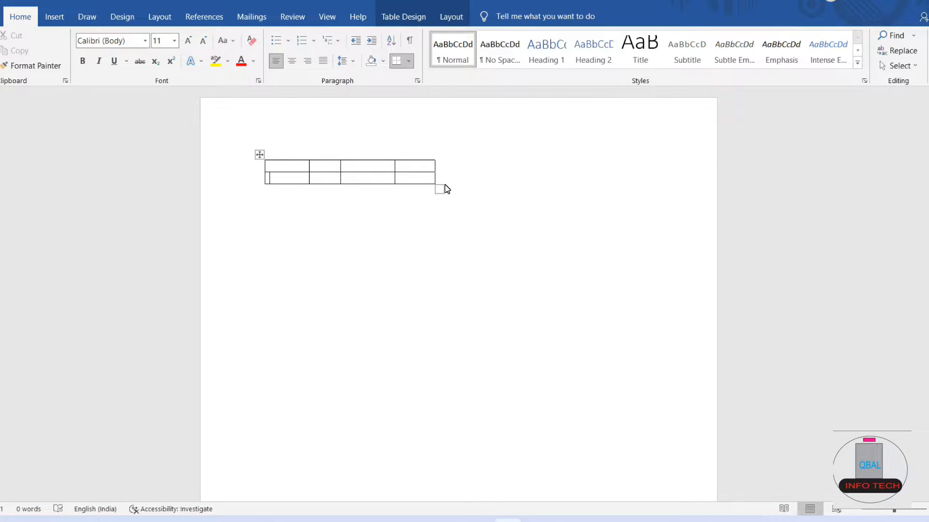
{"action": "left_click", "coordinate": [442, 177]}
{"action": "key", "text": "Return"}
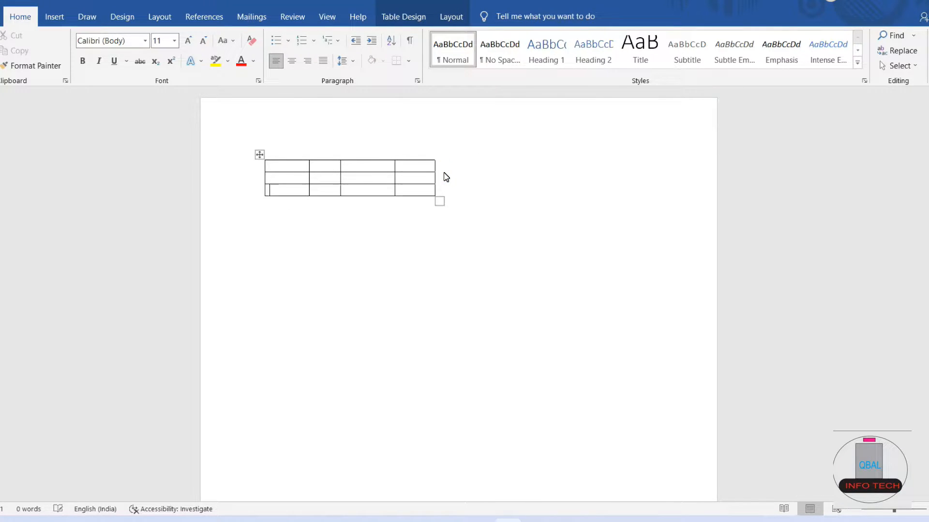
{"action": "left_click", "coordinate": [444, 187]}
{"action": "key", "text": "Return"}
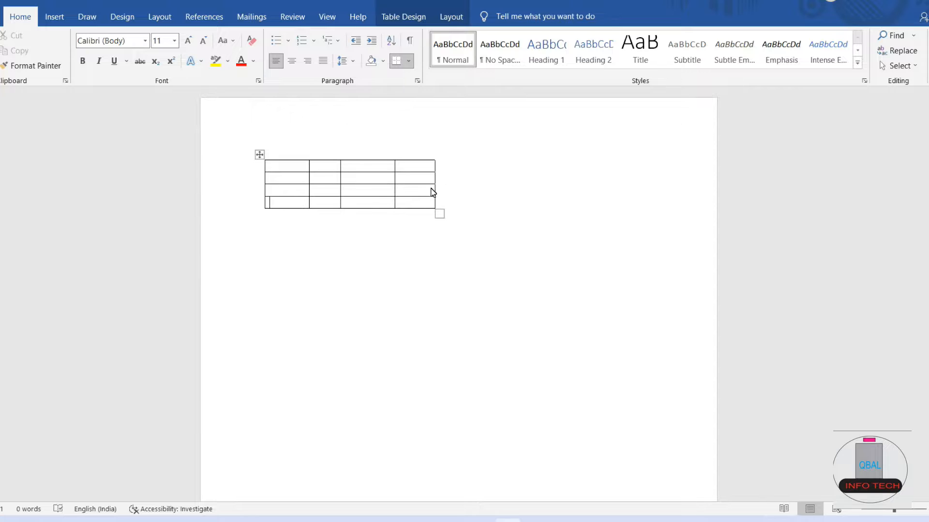
{"action": "left_click", "coordinate": [441, 198]}
{"action": "key", "text": "Return"}
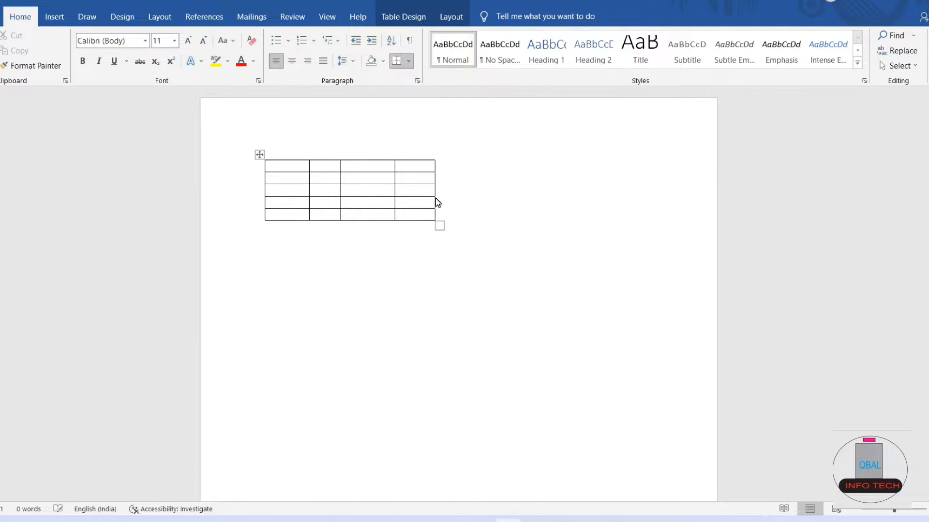
Replace the table with a wider one-row, four-column table made from a line of plus signs and longer hyphen runs
{"action": "key", "text": "ctrl+a"}
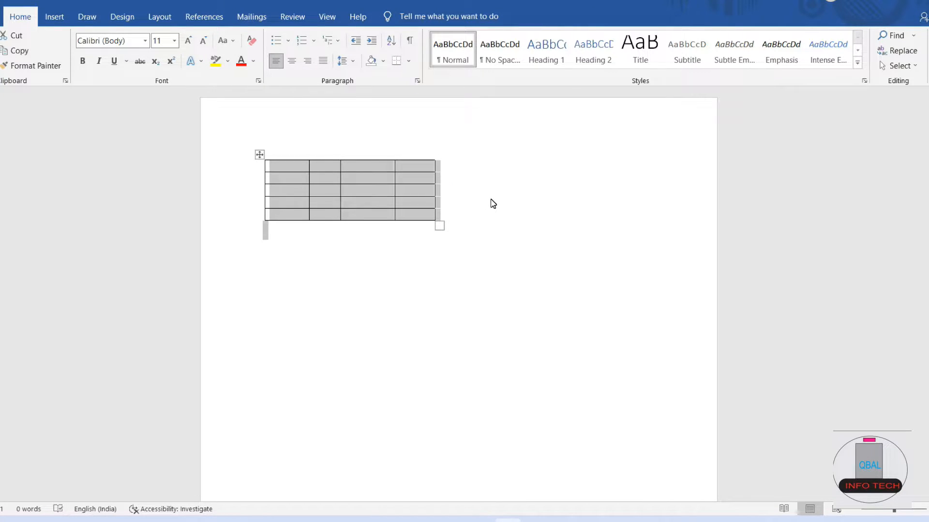
{"action": "key", "text": "Delete"}
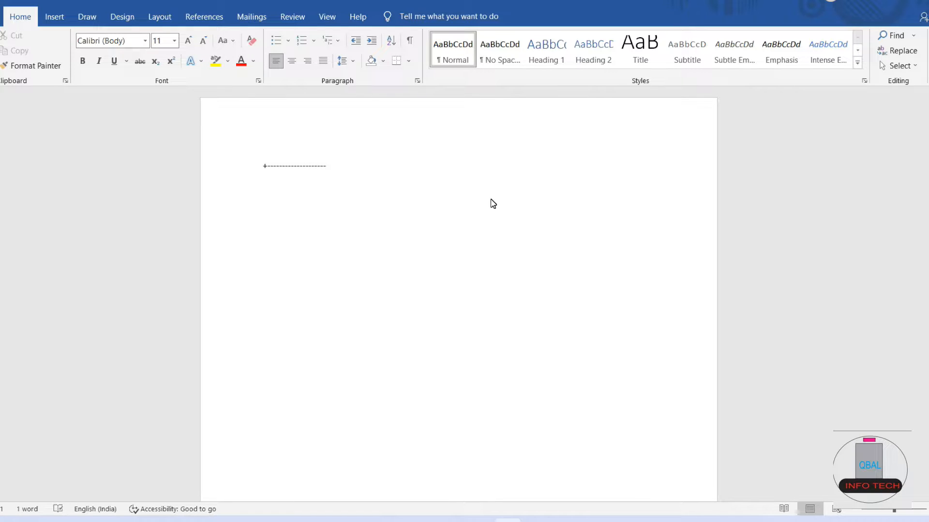
{"action": "type", "text": "+"}
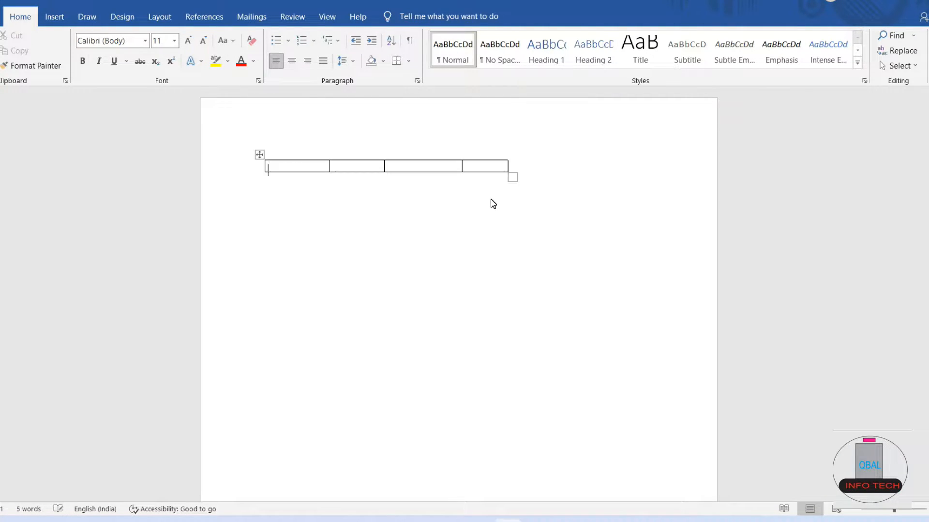
{"action": "key", "text": "Return"}
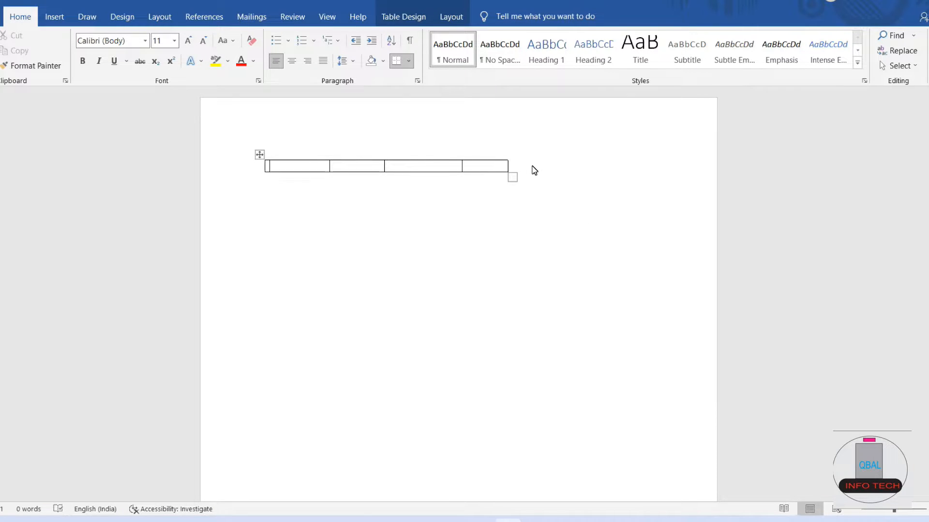
Add three rows beneath the wider four-column table, each from the end of the last row
{"action": "left_click", "coordinate": [516, 167]}
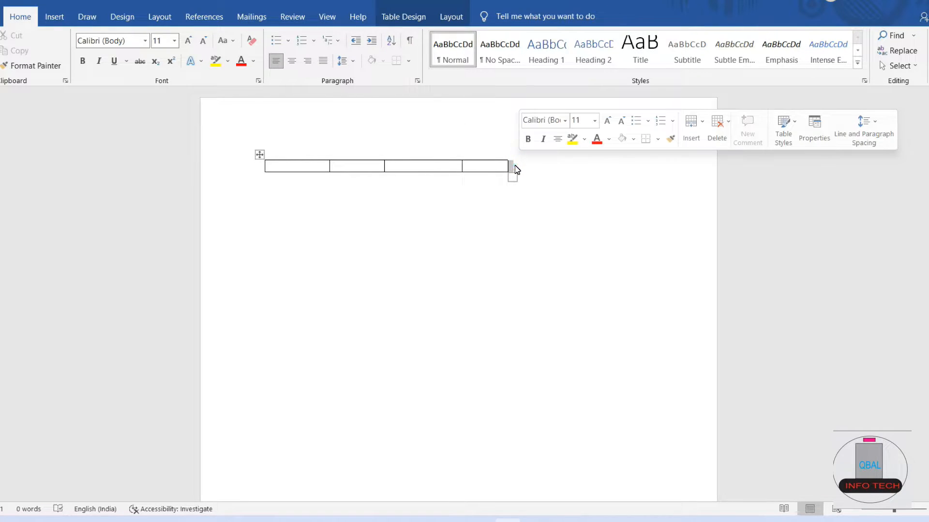
{"action": "left_click", "coordinate": [514, 166]}
{"action": "key", "text": "Return"}
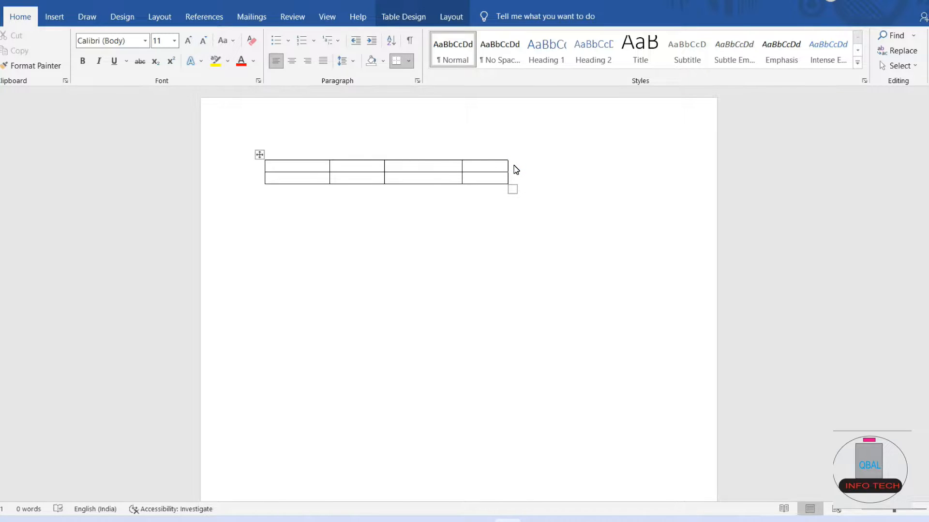
{"action": "left_click", "coordinate": [512, 186]}
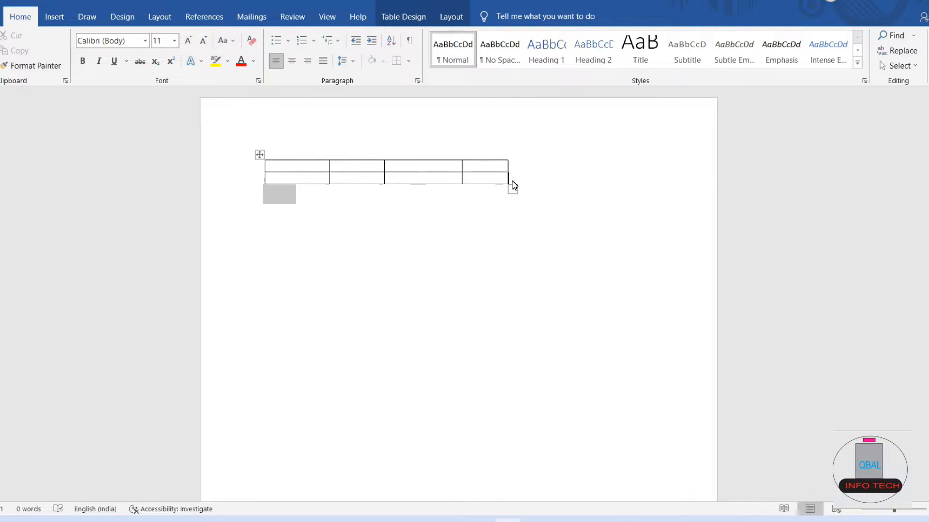
{"action": "key", "text": "Return"}
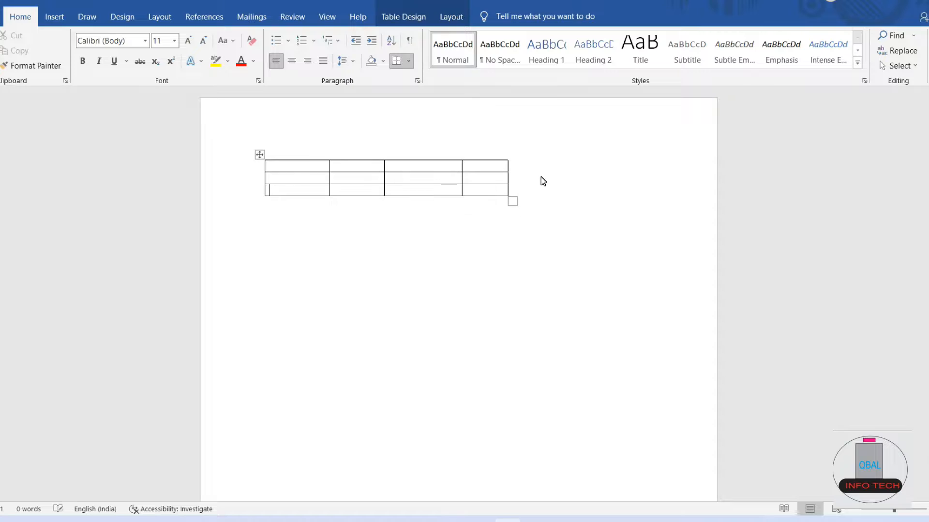
{"action": "left_click", "coordinate": [516, 189]}
{"action": "key", "text": "Return"}
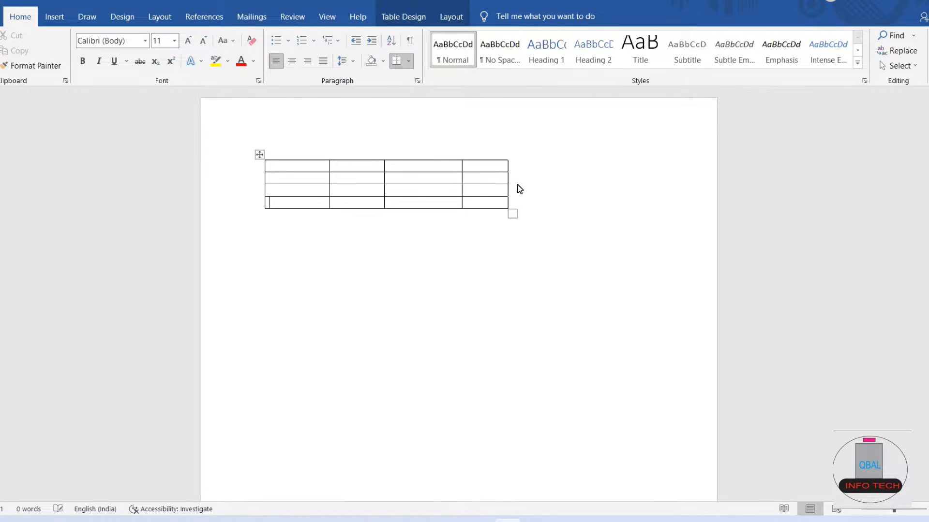
Clear the document and insert a table with 10 columns and 3 rows
{"action": "key", "text": "ctrl+a"}
{"action": "key", "text": "Delete"}
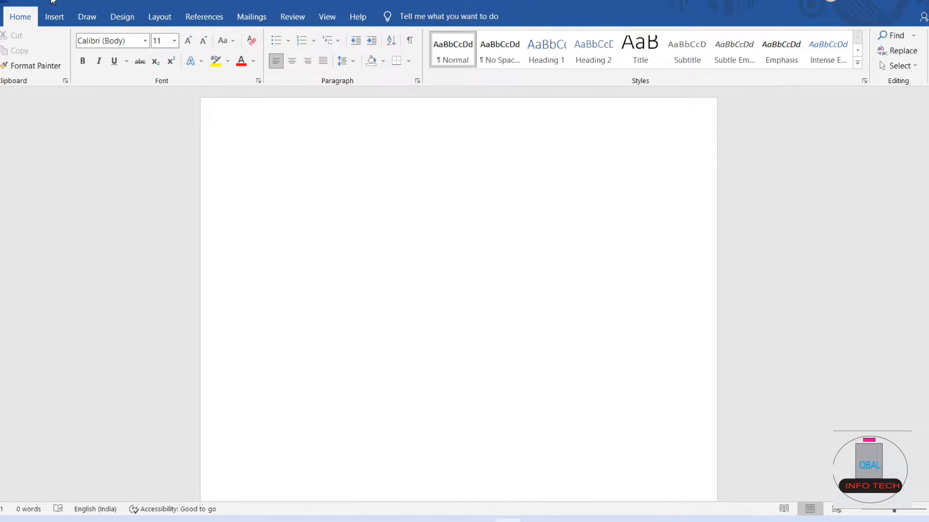
{"action": "left_click", "coordinate": [53, 17]}
{"action": "left_click", "coordinate": [61, 57]}
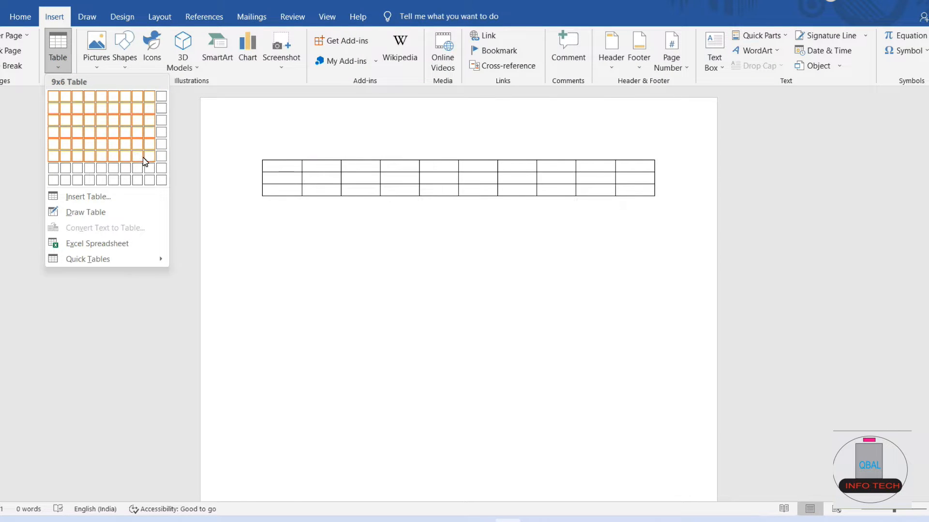
{"action": "left_click", "coordinate": [163, 122]}
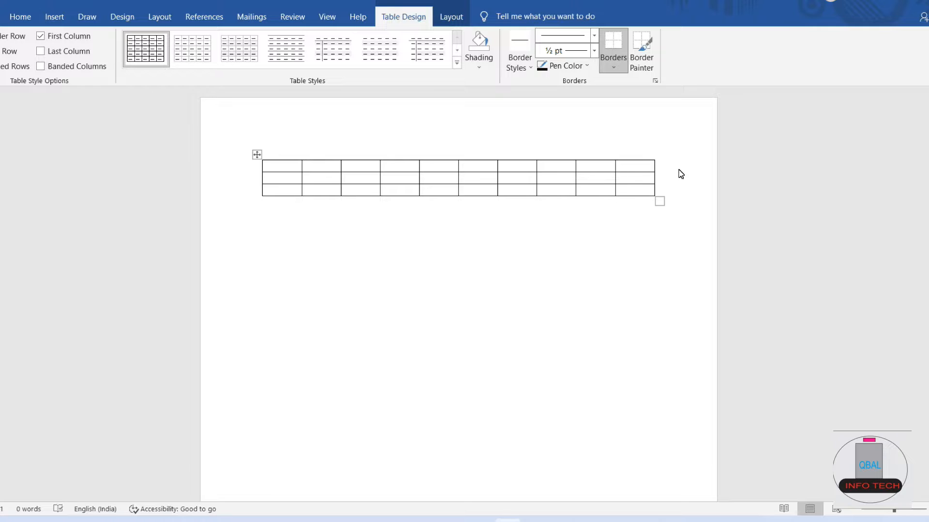
Add a fourth row to the table and widen its first column outward by moving the outer border into the page margin
{"action": "left_click", "coordinate": [667, 183]}
{"action": "left_click_drag", "start_coordinate": [281, 162], "coordinate": [284, 202]}
{"action": "left_click", "coordinate": [256, 168]}
{"action": "left_click_drag", "start_coordinate": [263, 163], "coordinate": [244, 174]}
{"action": "left_click", "coordinate": [243, 176]}
{"action": "left_click", "coordinate": [263, 169]}
{"action": "mouse_move", "coordinate": [386, 182]}
{"action": "left_mouse_down"}
{"action": "mouse_move", "coordinate": [507, 166]}
{"action": "mouse_move", "coordinate": [628, 164]}
{"action": "left_mouse_up"}
{"action": "left_click", "coordinate": [667, 151]}
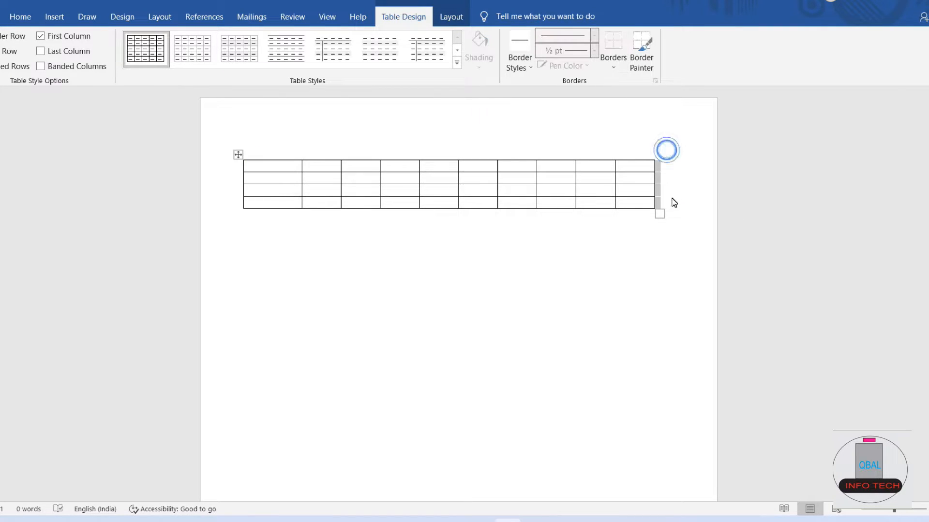
Insert a new row below the table's second row and another below its third row
{"action": "left_click", "coordinate": [668, 191]}
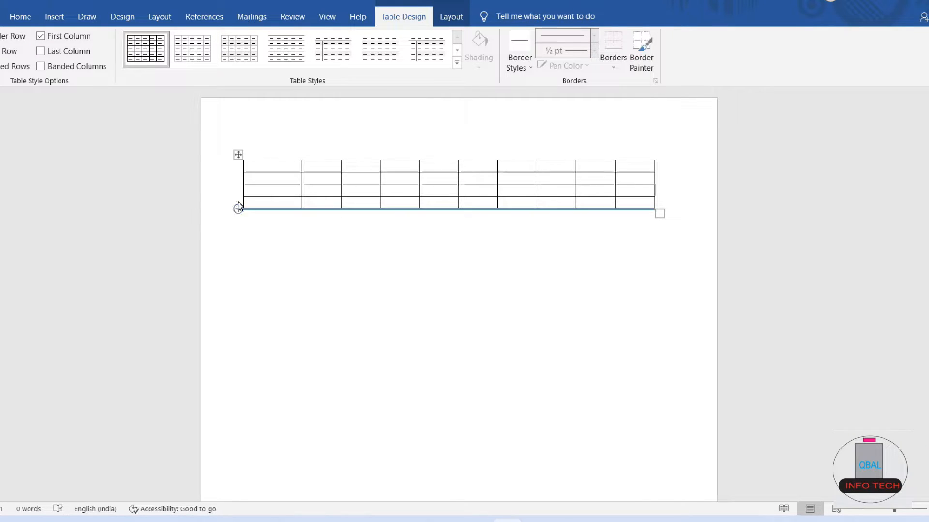
{"action": "left_click", "coordinate": [262, 179]}
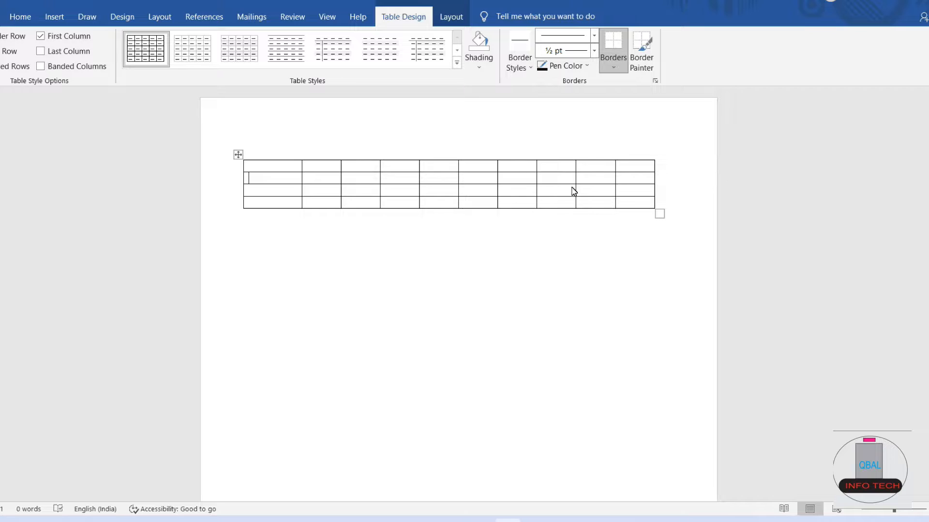
{"action": "left_click", "coordinate": [659, 180]}
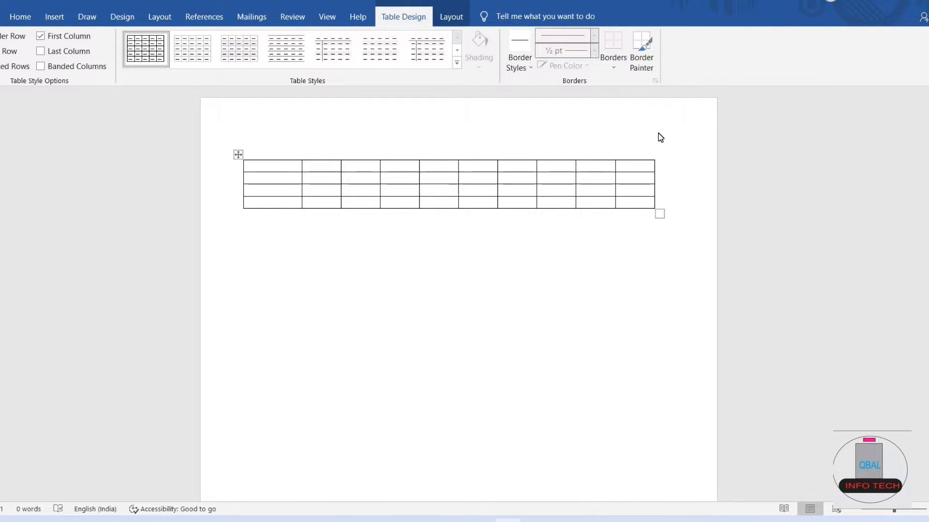
{"action": "key", "text": "Return"}
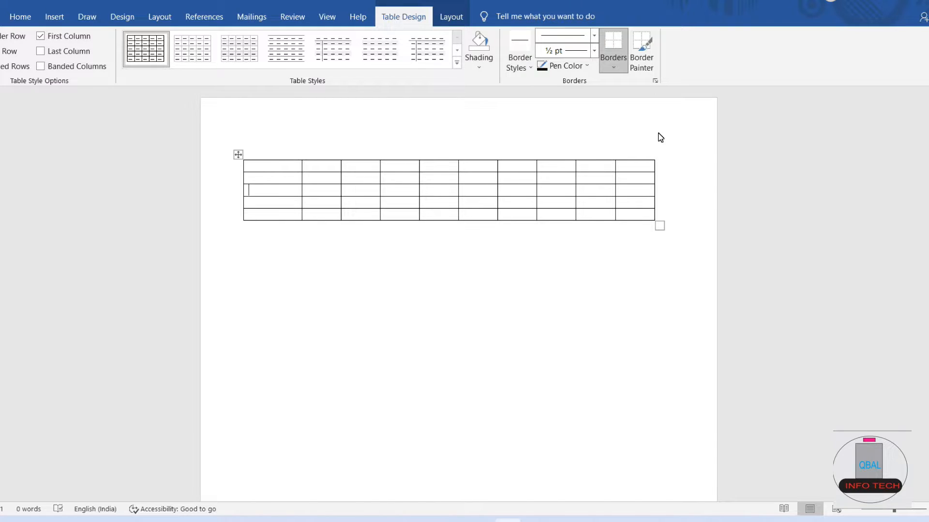
{"action": "left_click", "coordinate": [656, 195]}
{"action": "key", "text": "Return"}
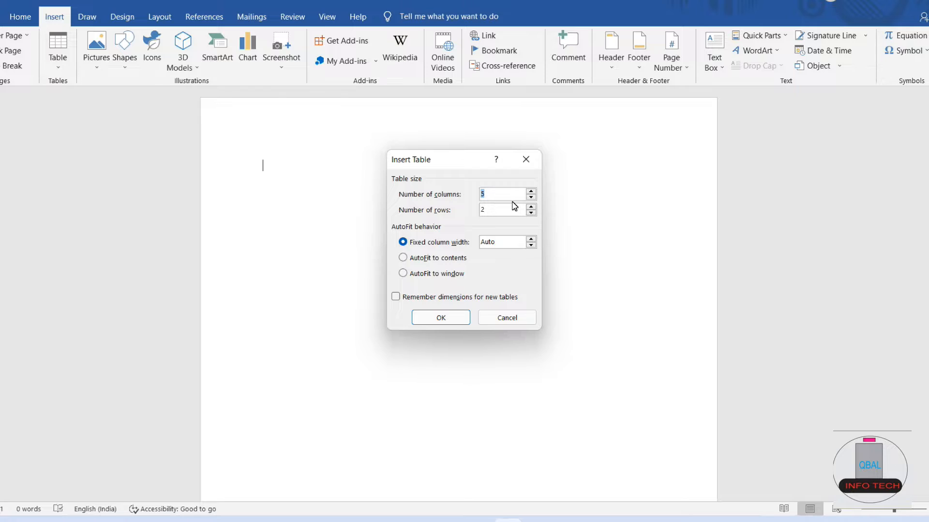
Insert a table with 10 columns and 8 rows by specifying its dimensions
{"action": "left_click", "coordinate": [493, 199]}
{"action": "left_click", "coordinate": [510, 209]}
{"action": "key", "text": "BackSpace"}
{"action": "left_click", "coordinate": [464, 319]}
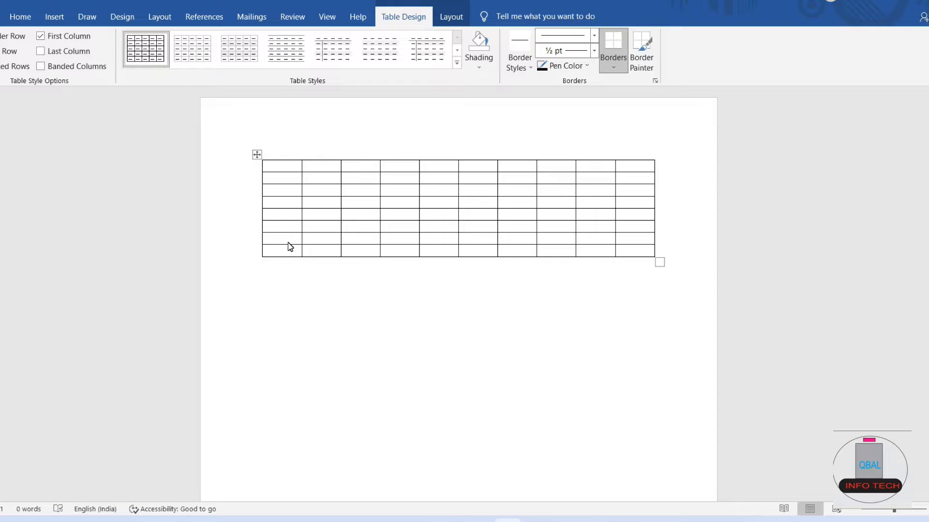
{"action": "left_click", "coordinate": [281, 159]}
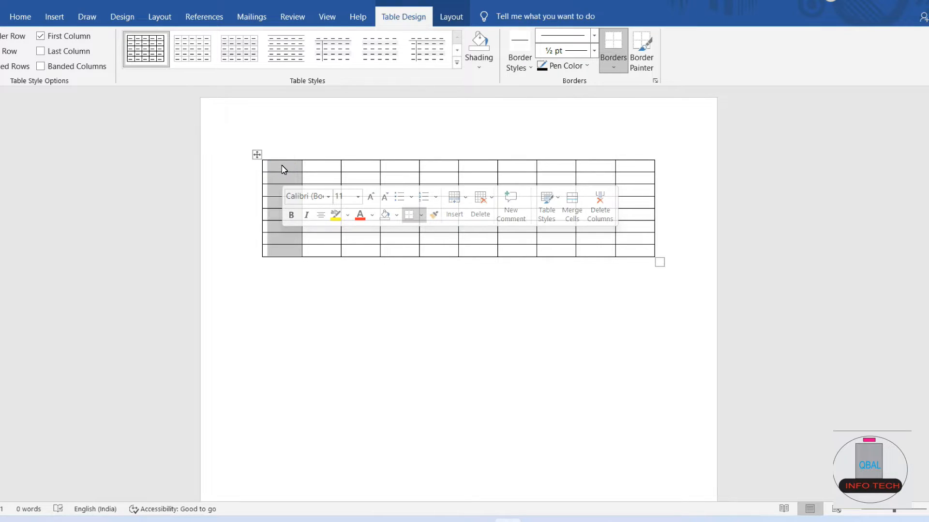
{"action": "left_click", "coordinate": [254, 163]}
{"action": "left_click", "coordinate": [265, 164]}
{"action": "left_click_drag", "start_coordinate": [285, 165], "coordinate": [662, 162]}
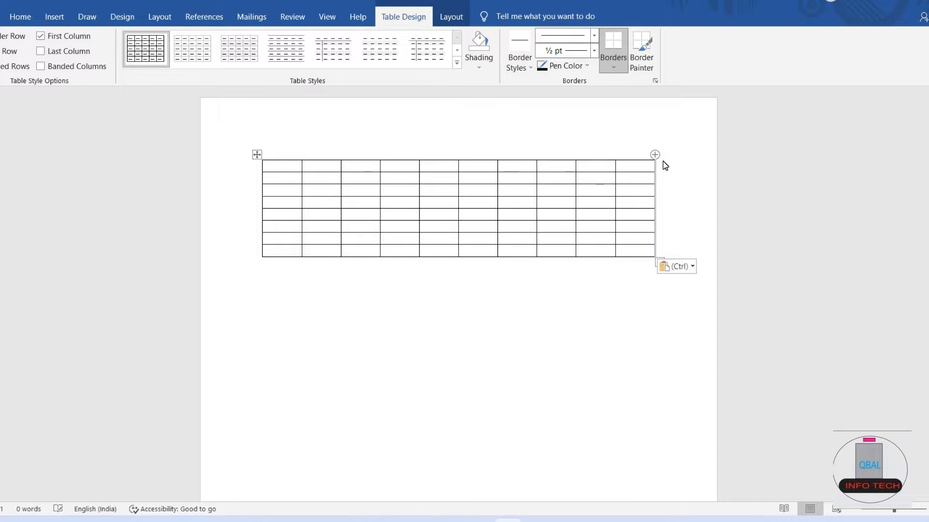
Insert two new rows below the fifth row of the table
{"action": "left_click", "coordinate": [659, 213]}
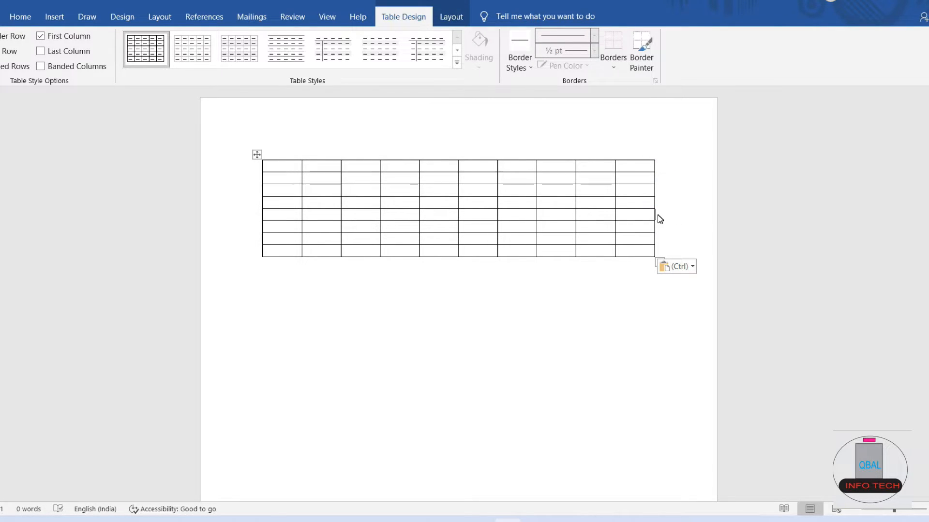
{"action": "key", "text": "Return"}
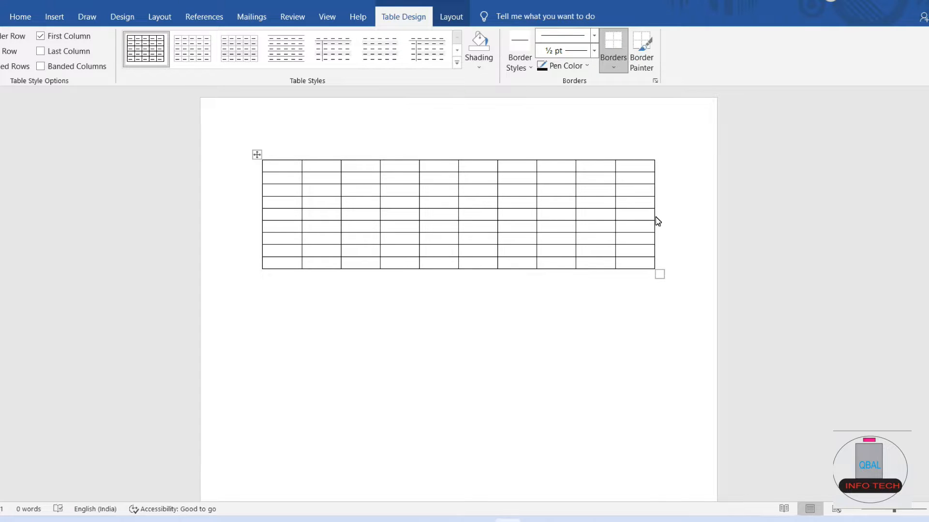
{"action": "left_click", "coordinate": [657, 219]}
{"action": "key", "text": "Return"}
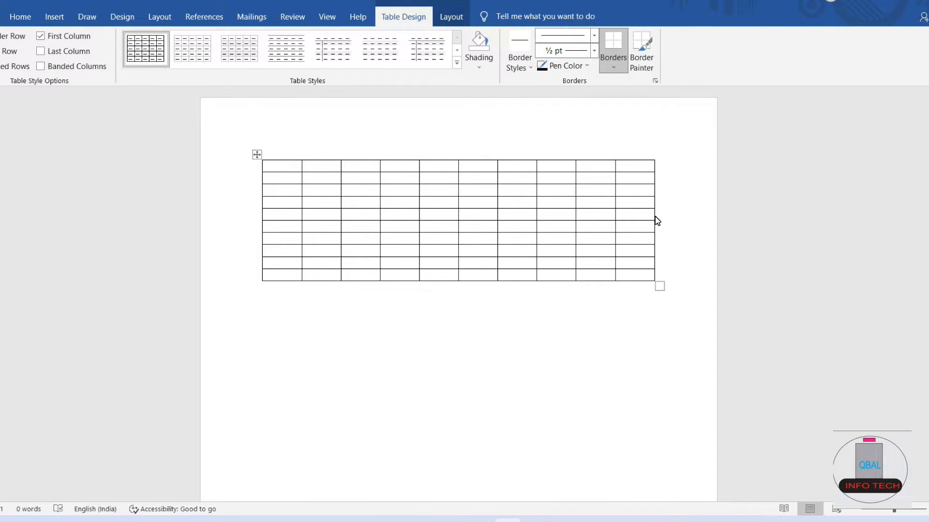
Delete the entire ten-column table from the page
{"action": "left_click", "coordinate": [663, 224]}
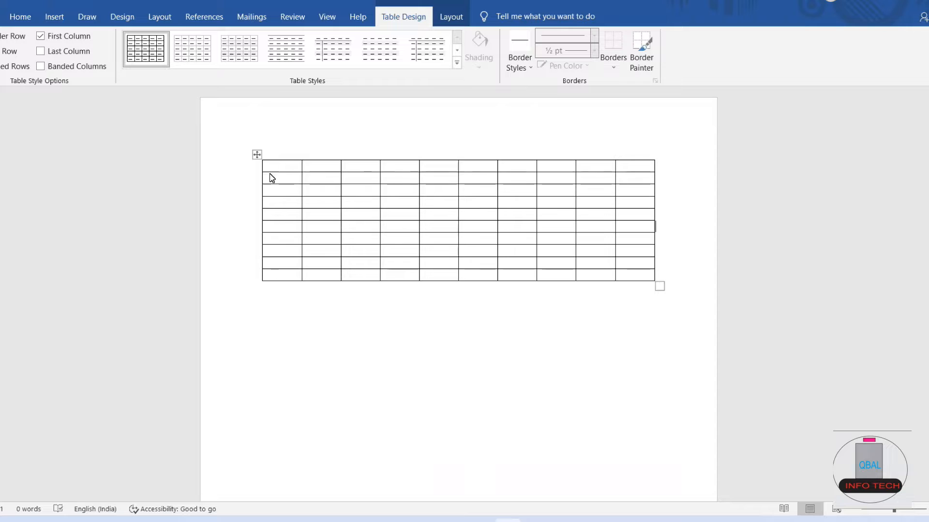
{"action": "left_click", "coordinate": [257, 154]}
{"action": "key", "text": "BackSpace"}
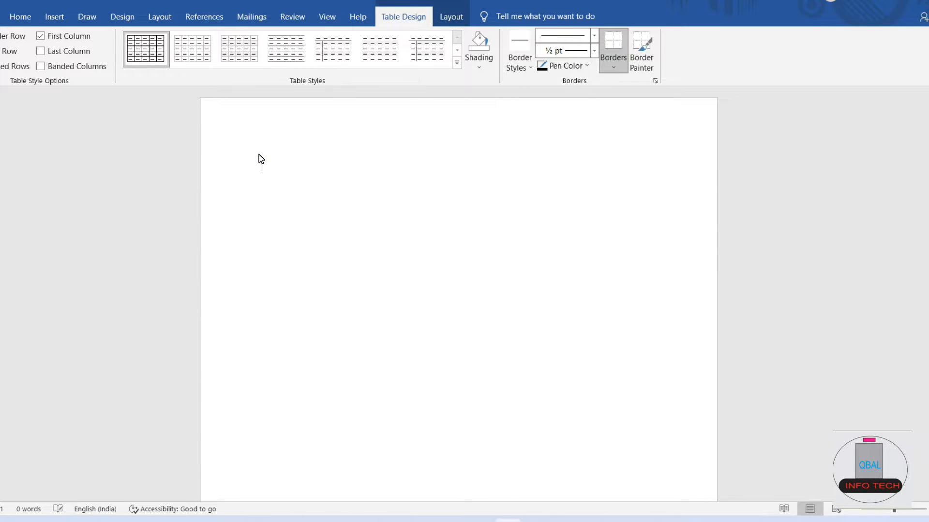
Draw a freehand table outline about 14 cm wide and 4 cm high at the start of the page
{"action": "left_click", "coordinate": [54, 17]}
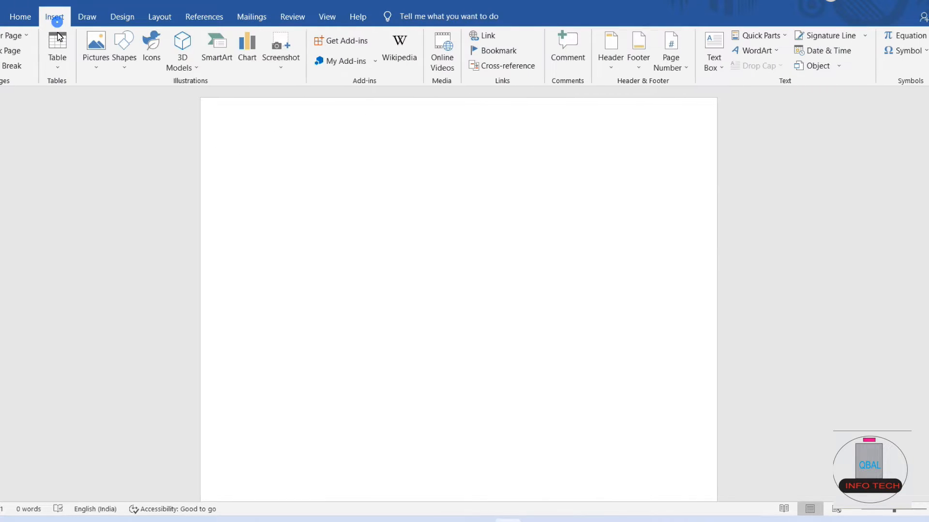
{"action": "left_click", "coordinate": [57, 62]}
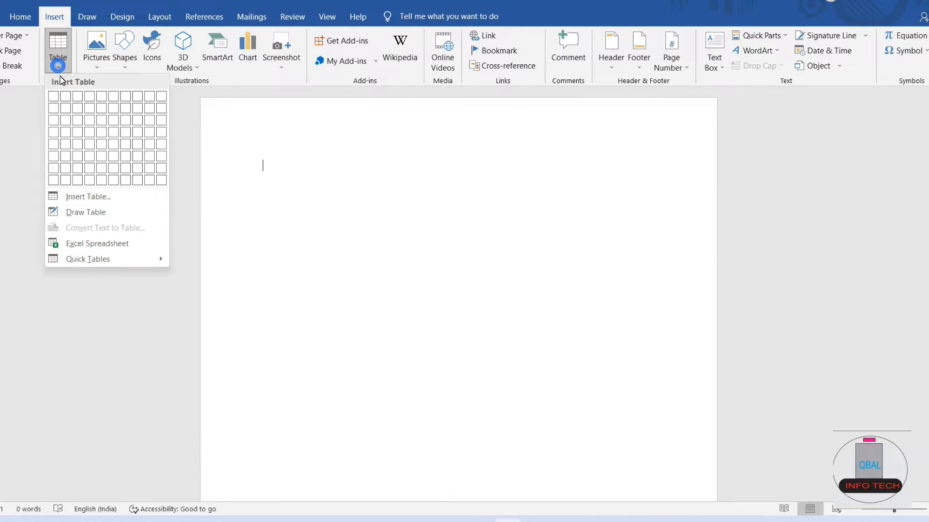
{"action": "left_click", "coordinate": [87, 212]}
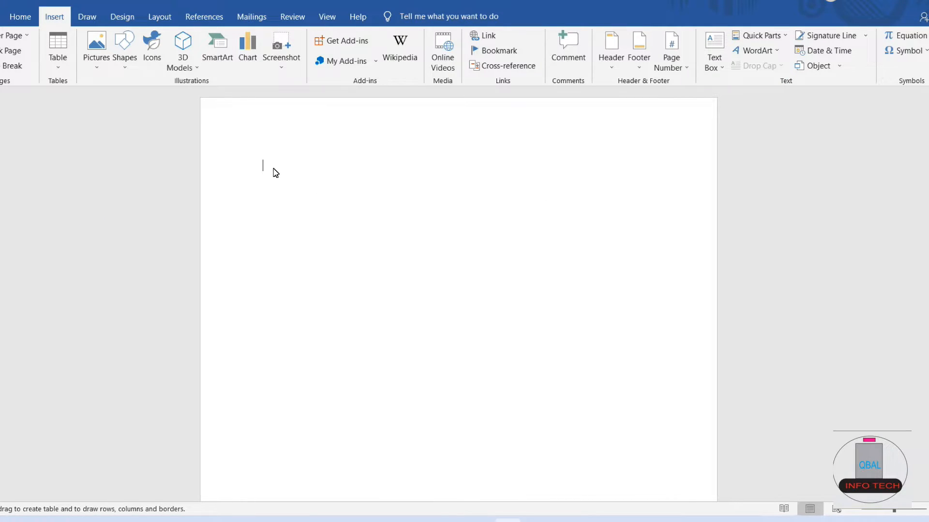
{"action": "mouse_move", "coordinate": [267, 165]}
{"action": "left_mouse_down"}
{"action": "mouse_move", "coordinate": [278, 189]}
{"action": "mouse_move", "coordinate": [413, 199]}
{"action": "mouse_move", "coordinate": [603, 242]}
{"action": "mouse_move", "coordinate": [622, 265]}
{"action": "left_mouse_up"}
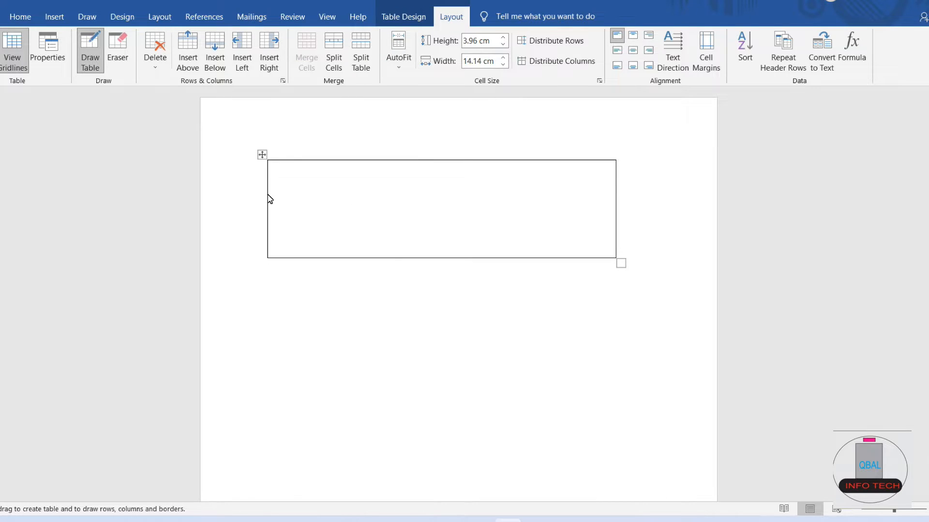
Draw three horizontal lines across the outline to divide it into four rows, undoing one misplaced line
{"action": "left_click_drag", "start_coordinate": [268, 194], "coordinate": [599, 191]}
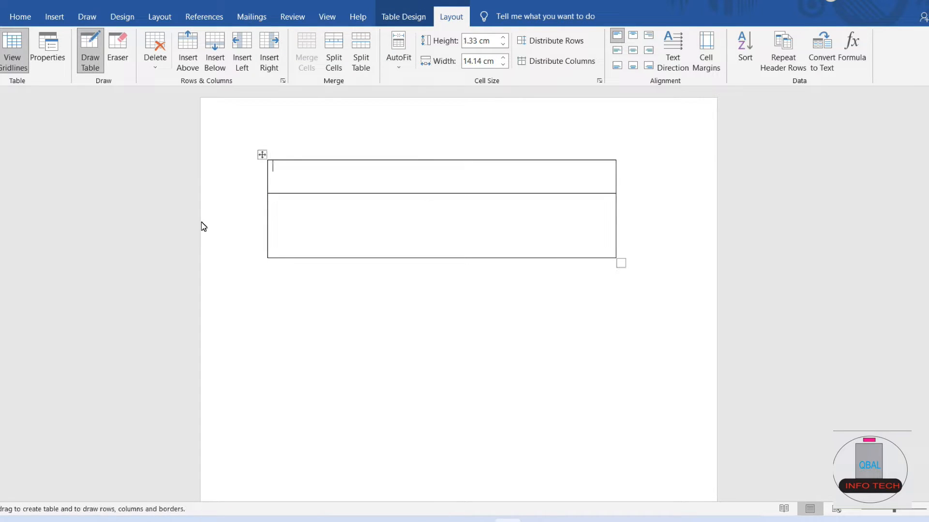
{"action": "mouse_move", "coordinate": [265, 225]}
{"action": "left_mouse_down"}
{"action": "mouse_move", "coordinate": [564, 212]}
{"action": "mouse_move", "coordinate": [623, 238]}
{"action": "left_mouse_up"}
{"action": "key", "text": "ctrl+z"}
{"action": "left_click_drag", "start_coordinate": [267, 218], "coordinate": [613, 219]}
{"action": "mouse_move", "coordinate": [266, 245]}
{"action": "left_mouse_down"}
{"action": "mouse_move", "coordinate": [591, 227]}
{"action": "mouse_move", "coordinate": [615, 246]}
{"action": "left_mouse_up"}
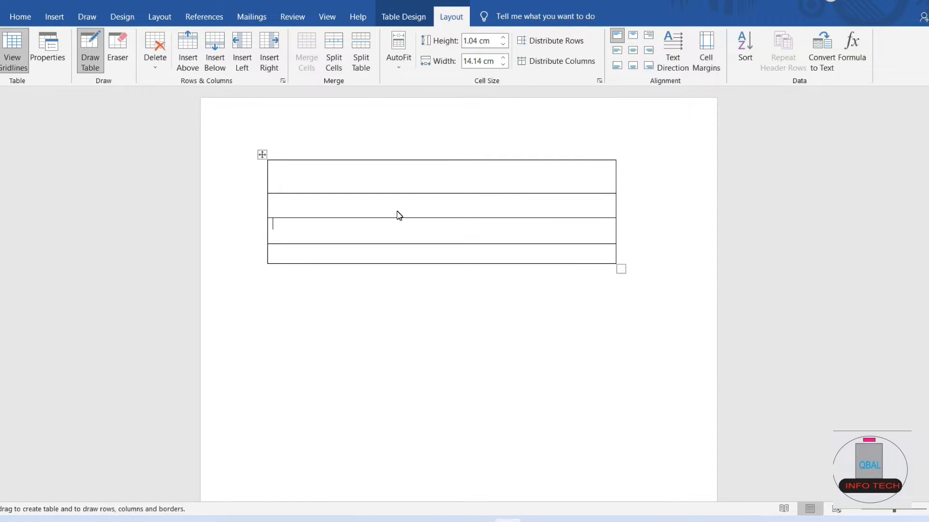
Draw eight vertical lines through all four rows to form nine columns, and leave table drawing mode
{"action": "left_click_drag", "start_coordinate": [298, 161], "coordinate": [294, 262]}
{"action": "left_click_drag", "start_coordinate": [340, 166], "coordinate": [331, 269]}
{"action": "left_click_drag", "start_coordinate": [378, 161], "coordinate": [370, 266]}
{"action": "left_click_drag", "start_coordinate": [417, 162], "coordinate": [417, 265]}
{"action": "left_click_drag", "start_coordinate": [456, 161], "coordinate": [457, 265]}
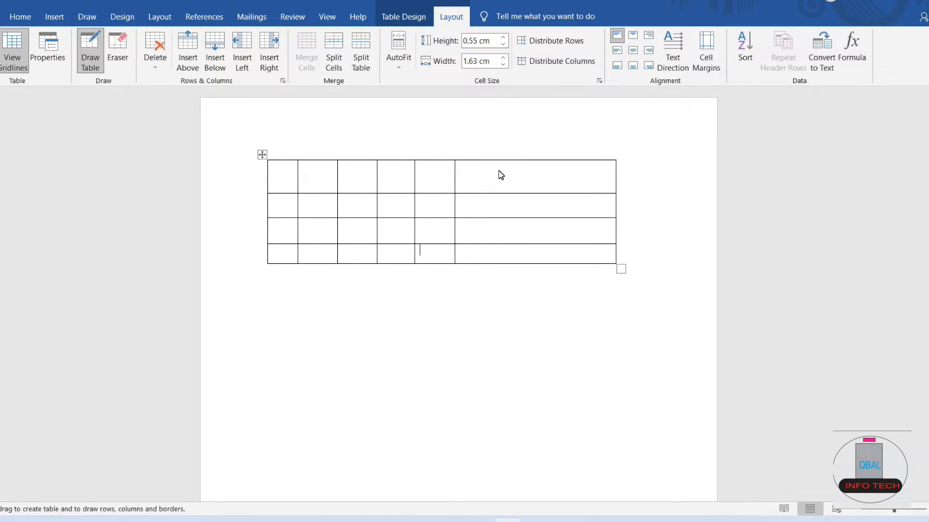
{"action": "left_click_drag", "start_coordinate": [501, 161], "coordinate": [500, 265]}
{"action": "mouse_move", "coordinate": [541, 161]}
{"action": "left_mouse_down"}
{"action": "mouse_move", "coordinate": [554, 242]}
{"action": "mouse_move", "coordinate": [547, 261]}
{"action": "left_mouse_up"}
{"action": "left_click_drag", "start_coordinate": [582, 161], "coordinate": [581, 264]}
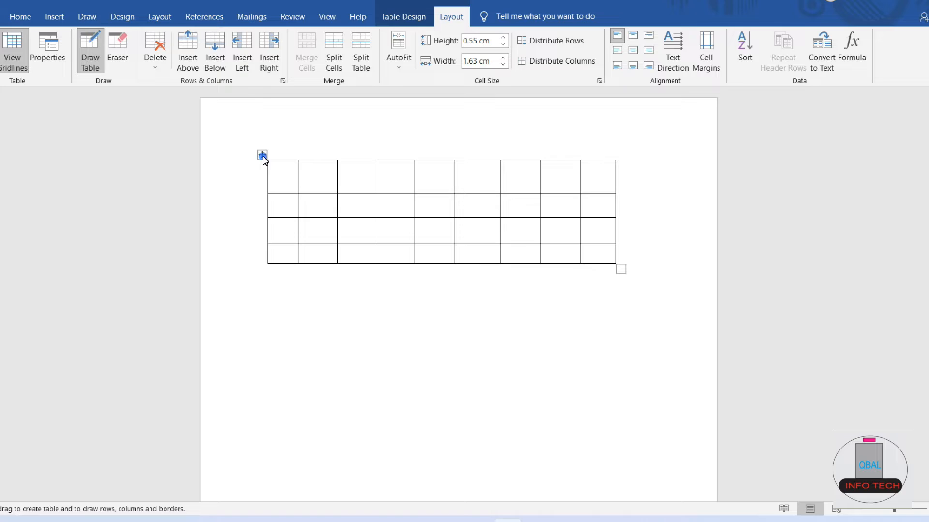
{"action": "key", "text": "Escape"}
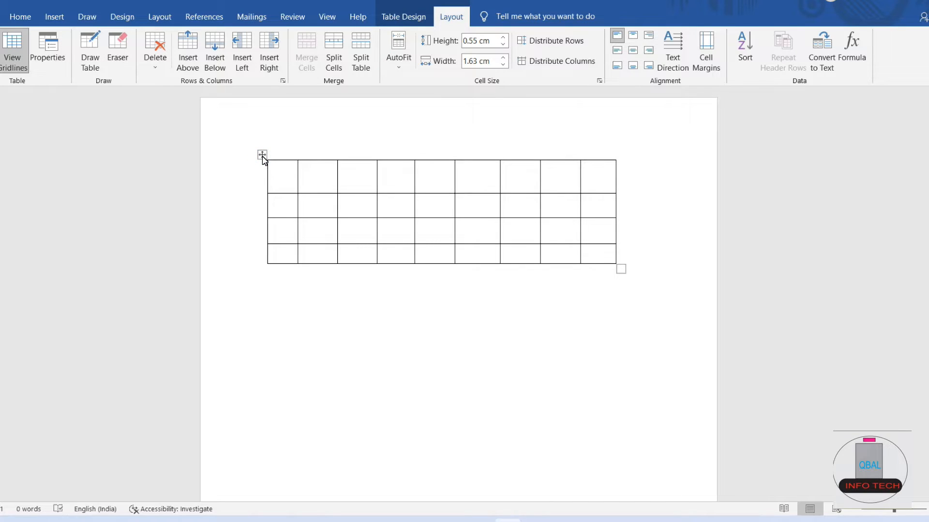
Delete the hand-drawn table and insert a table with 10 columns and 4 rows in its place
{"action": "left_click", "coordinate": [262, 155]}
{"action": "key", "text": "BackSpace"}
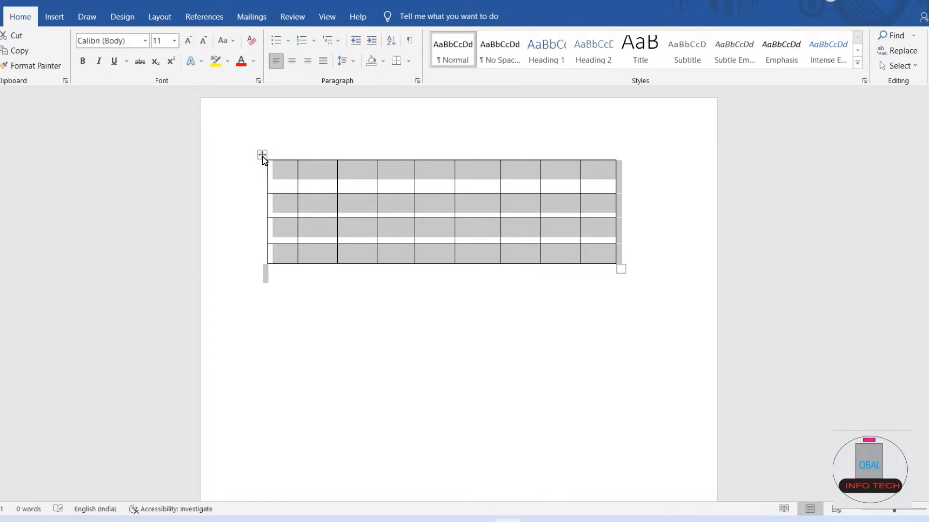
{"action": "left_click", "coordinate": [54, 17]}
{"action": "left_click", "coordinate": [58, 49]}
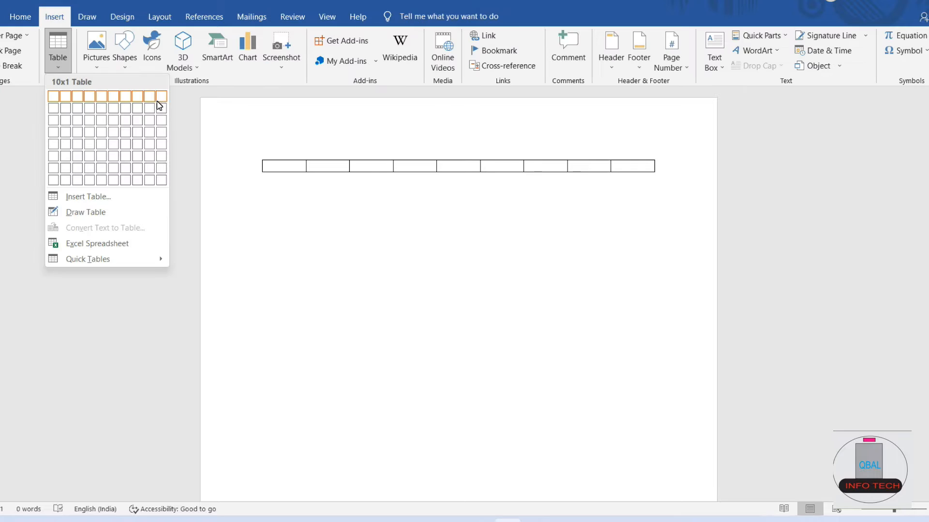
{"action": "left_click", "coordinate": [162, 132]}
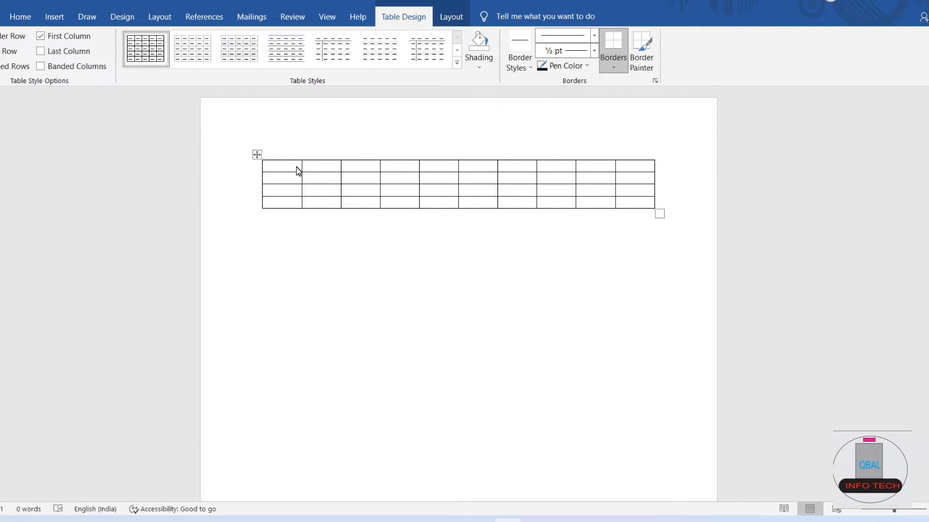
Fill the first row with 78, 58, 69, 53, 46, 23, 45, 65, 48 and 75
{"action": "key", "text": "Tab"}
{"action": "type", "text": "5"}
{"action": "key", "text": "Tab"}
{"action": "type", "text": "53 "}
{"action": "type", "text": "46"}
{"action": "key", "text": "Tab"}
{"action": "type", "text": "23"}
{"action": "key", "text": "Tab"}
{"action": "type", "text": "45"}
{"action": "key", "text": "Tab"}
{"action": "type", "text": "65"}
{"action": "key", "text": "Tab"}
{"action": "type", "text": "48"}
{"action": "key", "text": "Tab"}
{"action": "type", "text": "75"}
{"action": "key", "text": "Tab"}
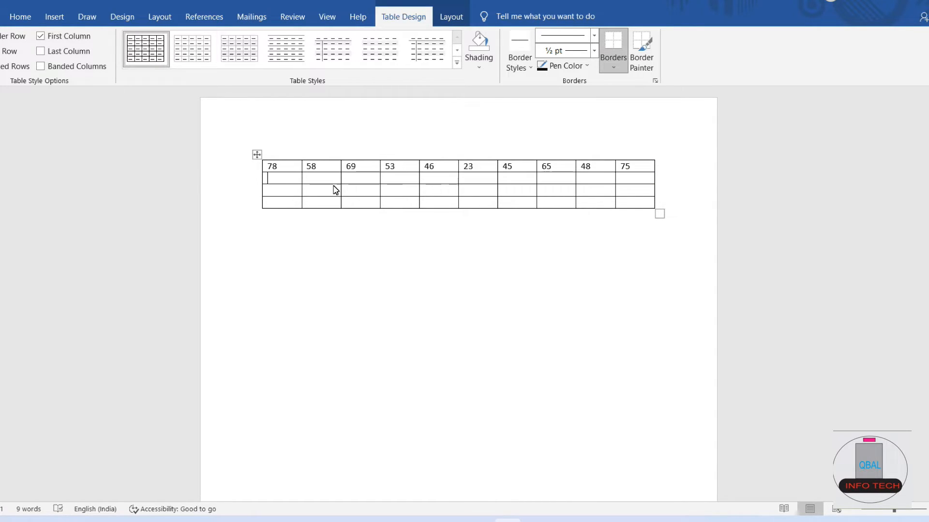
Move cell by cell through the first row's entries as far as the first cell of the second row
{"action": "left_click", "coordinate": [278, 165]}
{"action": "key", "text": "Tab"}
{"action": "key", "text": "Tab"}
{"action": "key", "text": "Tab"}
{"action": "key", "text": "Tab"}
{"action": "key", "text": "Tab"}
{"action": "key", "text": "Tab"}
{"action": "key", "text": "Tab"}
{"action": "key", "text": "Tab"}
{"action": "key", "text": "Tab"}
{"action": "key", "text": "Tab"}
{"action": "key", "text": "Tab"}
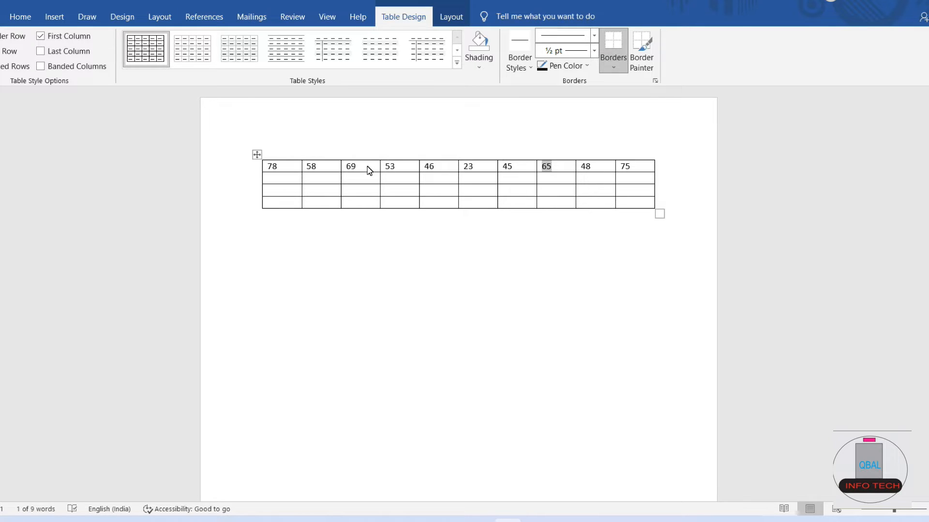
{"action": "key", "text": "Tab"}
{"action": "key", "text": "Tab"}
{"action": "key", "text": "Tab"}
{"action": "key", "text": "Tab"}
{"action": "key", "text": "Tab"}
{"action": "key", "text": "Tab"}
{"action": "key", "text": "Tab"}
{"action": "key", "text": "Tab"}
{"action": "key", "text": "Tab"}
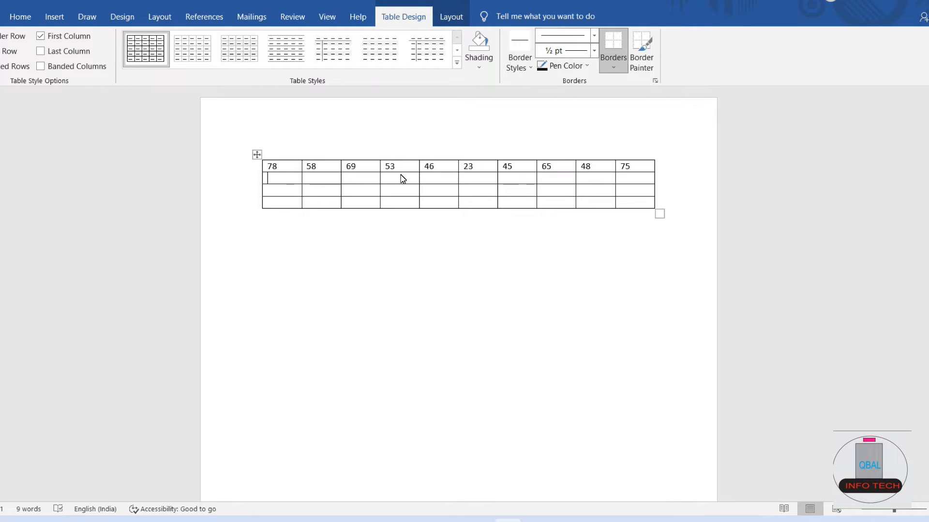
Go back cell by cell to the fourth entry of the first row and replace it with 45
{"action": "key", "text": "shift+Tab"}
{"action": "key", "text": "shift+Tab"}
{"action": "key", "text": "shift+Tab"}
{"action": "key", "text": "shift+Tab"}
{"action": "key", "text": "shift+Tab"}
{"action": "key", "text": "shift+Tab"}
{"action": "key", "text": "shift+Tab"}
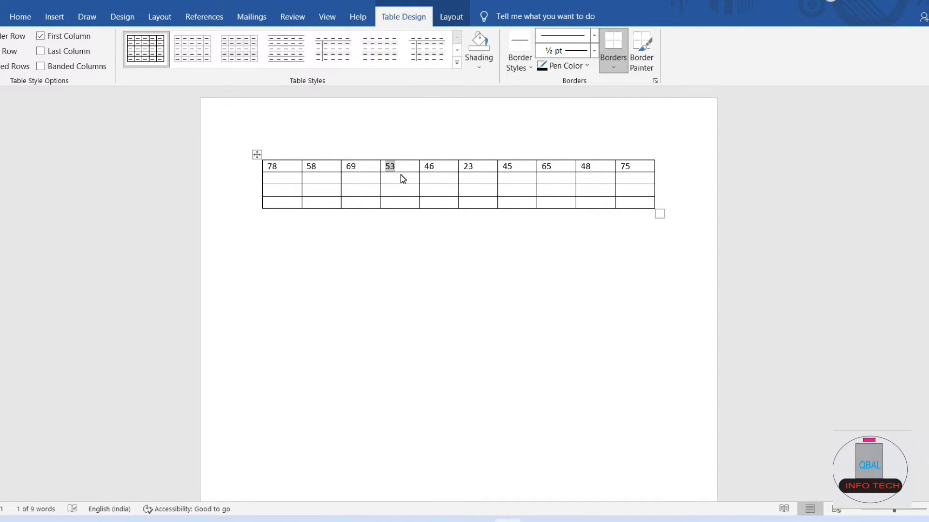
{"action": "type", "text": "45"}
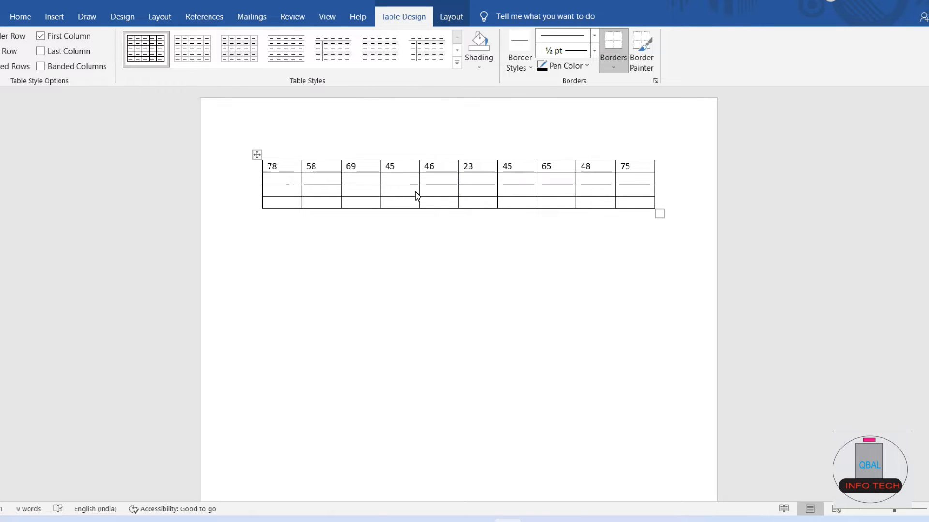
Insert two additional blank rows beneath the row of numbers
{"action": "left_click", "coordinate": [659, 172]}
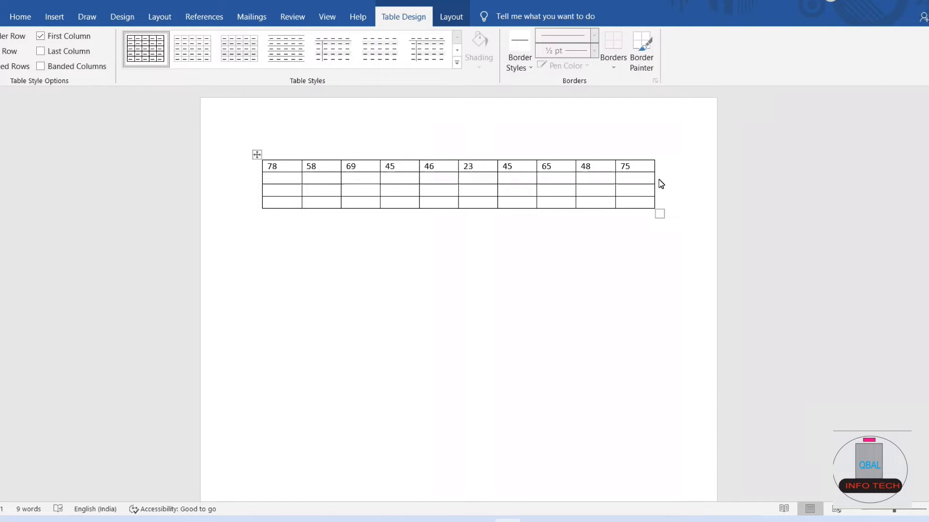
{"action": "key", "text": "Return"}
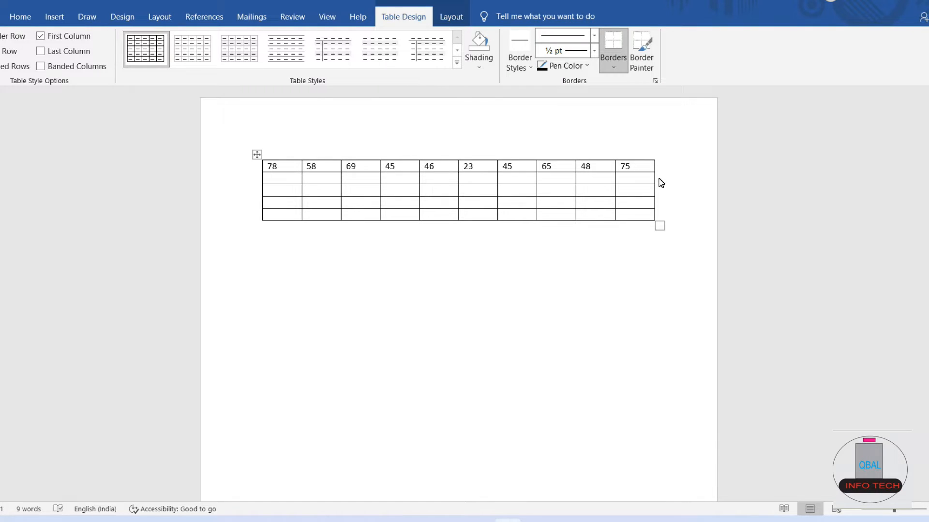
{"action": "left_click", "coordinate": [659, 177]}
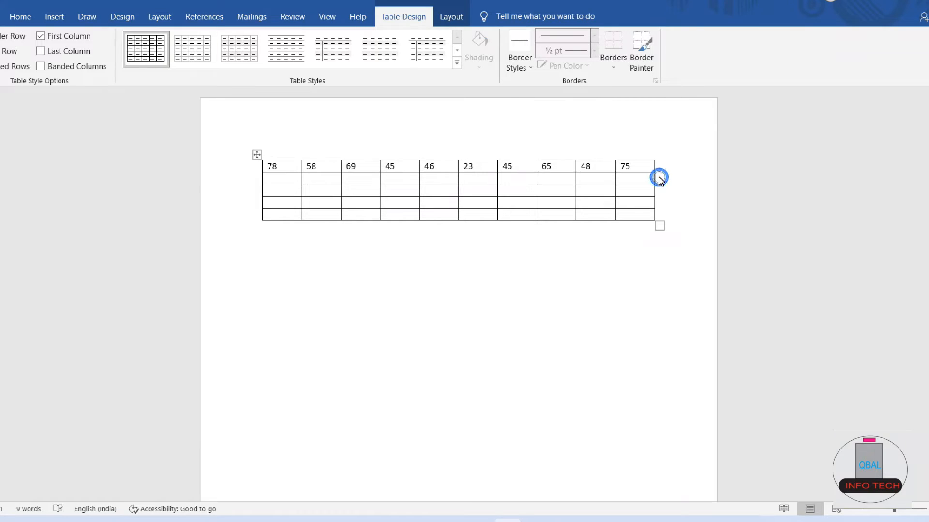
{"action": "key", "text": "Return"}
Enter 53, 35, 23, 12 and 32 down the first column, starting in the second row
{"action": "left_click", "coordinate": [266, 181]}
{"action": "left_click", "coordinate": [270, 180]}
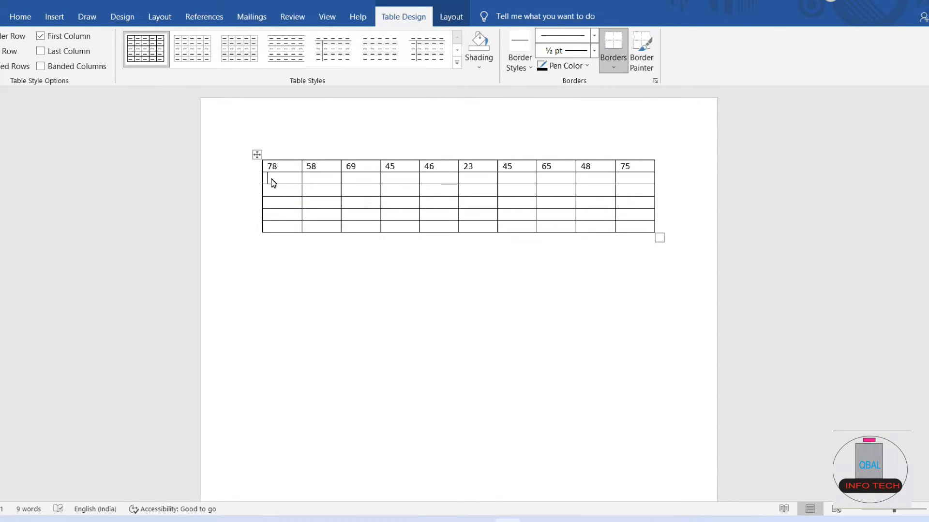
{"action": "type", "text": "53"}
{"action": "key", "text": "Down"}
{"action": "type", "text": "35 "}
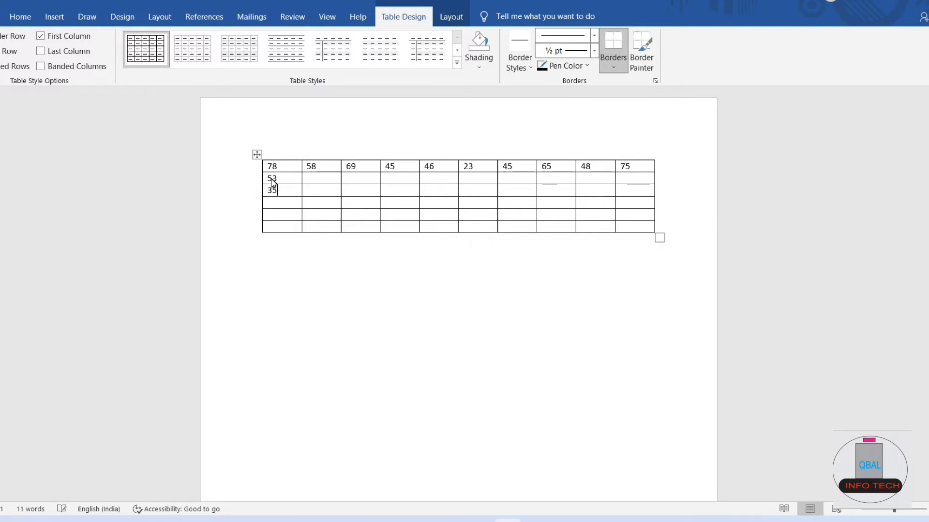
{"action": "type", "text": "23 12 "}
{"action": "type", "text": "32"}
{"action": "key", "text": "Down"}
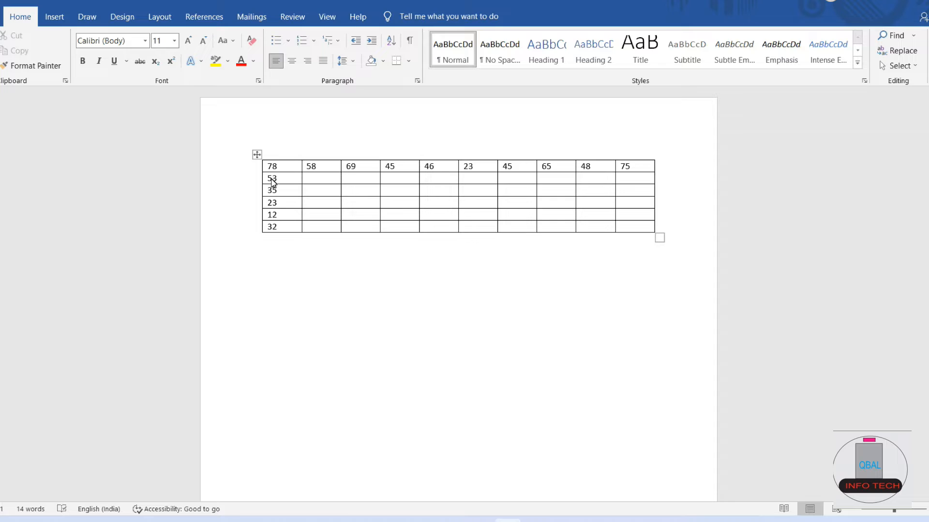
Insert two blank rows directly below the row that starts with 35
{"action": "left_click", "coordinate": [291, 140]}
{"action": "left_click", "coordinate": [280, 195]}
{"action": "left_click", "coordinate": [290, 197]}
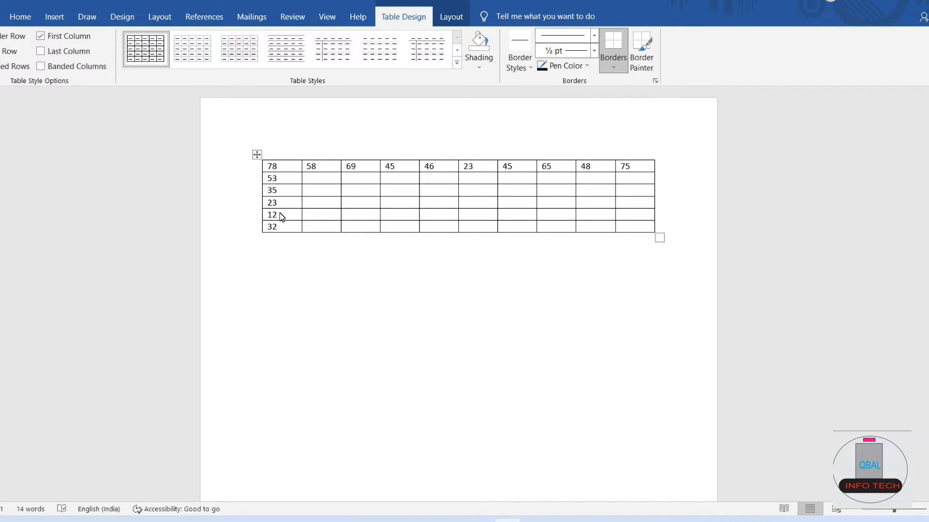
{"action": "left_click", "coordinate": [660, 193]}
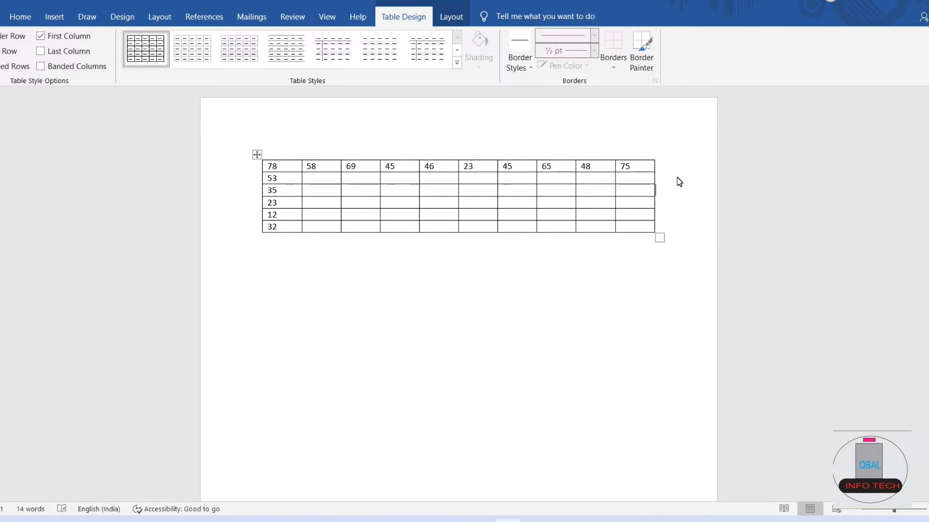
{"action": "key", "text": "Return"}
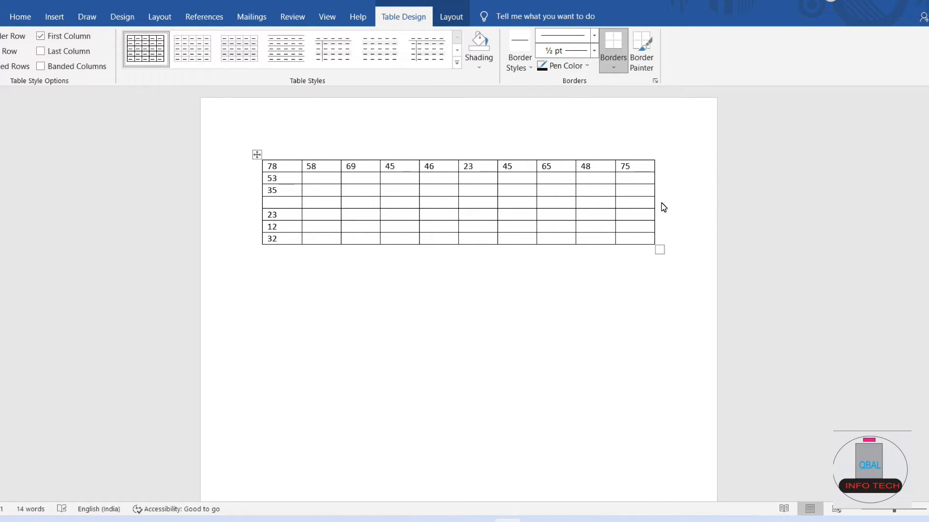
{"action": "left_click", "coordinate": [660, 192]}
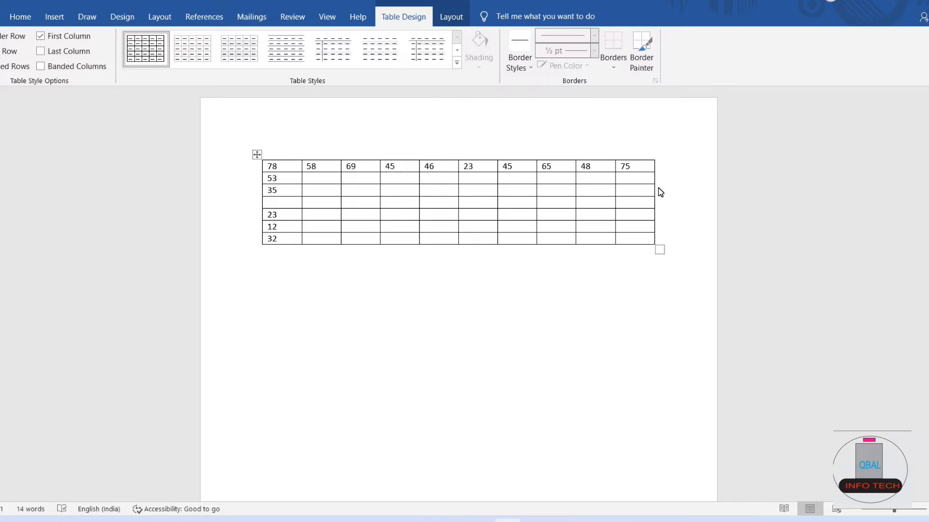
{"action": "key", "text": "Return"}
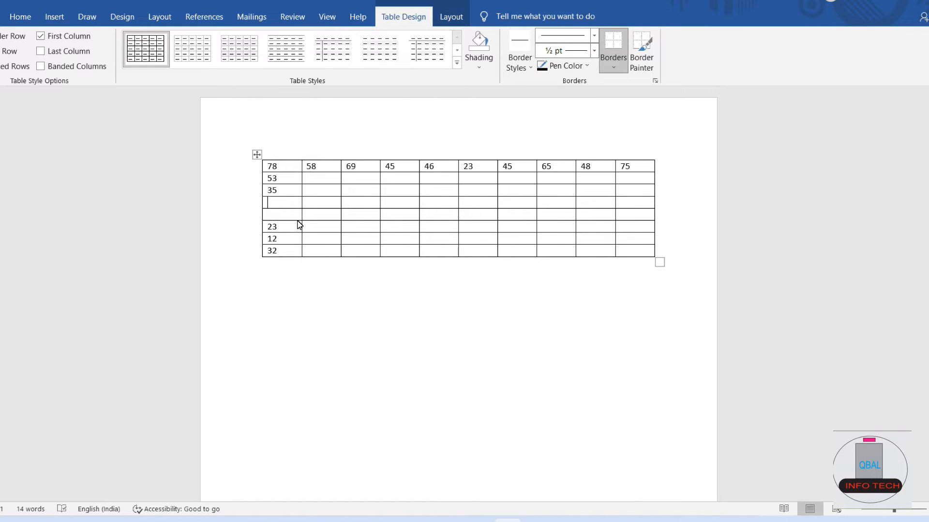
Split off all rows below the one starting with 35 as a separate table and widen the gap between the two tables
{"action": "left_click", "coordinate": [282, 206]}
{"action": "left_click", "coordinate": [275, 205]}
{"action": "left_click", "coordinate": [273, 203]}
{"action": "left_click_drag", "start_coordinate": [267, 204], "coordinate": [654, 262]}
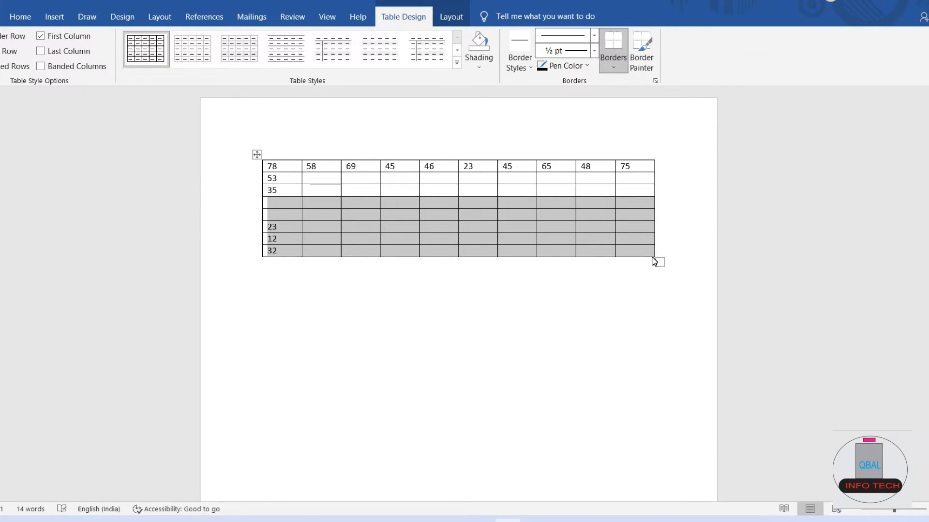
{"action": "key", "text": "ctrl+shift+Return"}
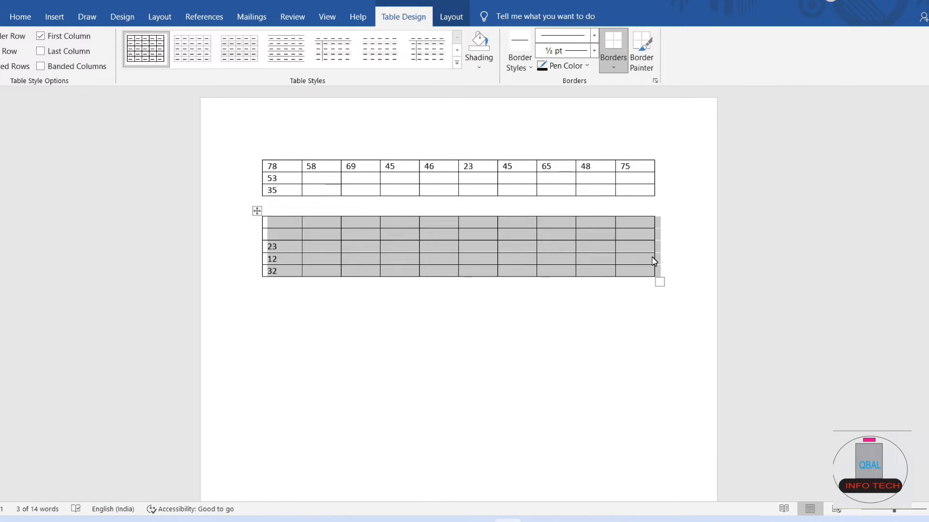
{"action": "key", "text": "ctrl+shift+Return"}
{"action": "key", "text": "ctrl+shift+Return"}
{"action": "key", "text": "ctrl+shift+Return"}
{"action": "key", "text": "ctrl+shift+Return"}
{"action": "key", "text": "ctrl+shift+Return"}
{"action": "key", "text": "ctrl+shift+Return"}
{"action": "key", "text": "ctrl+shift+Return"}
{"action": "key", "text": "ctrl+shift+Return"}
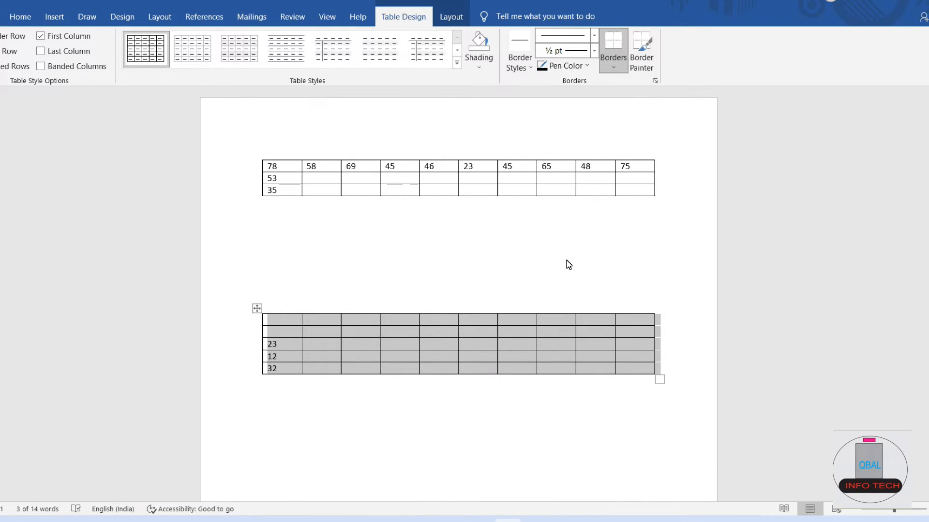
Undo the gap and the table split, and place the cursor in the first blank row below 35
{"action": "key", "text": "ctrl+z"}
{"action": "key", "text": "ctrl+z"}
{"action": "key", "text": "ctrl+z"}
{"action": "key", "text": "ctrl+z"}
{"action": "key", "text": "ctrl+z"}
{"action": "key", "text": "ctrl+z"}
{"action": "key", "text": "ctrl+z"}
{"action": "key", "text": "ctrl+z"}
{"action": "key", "text": "ctrl+z"}
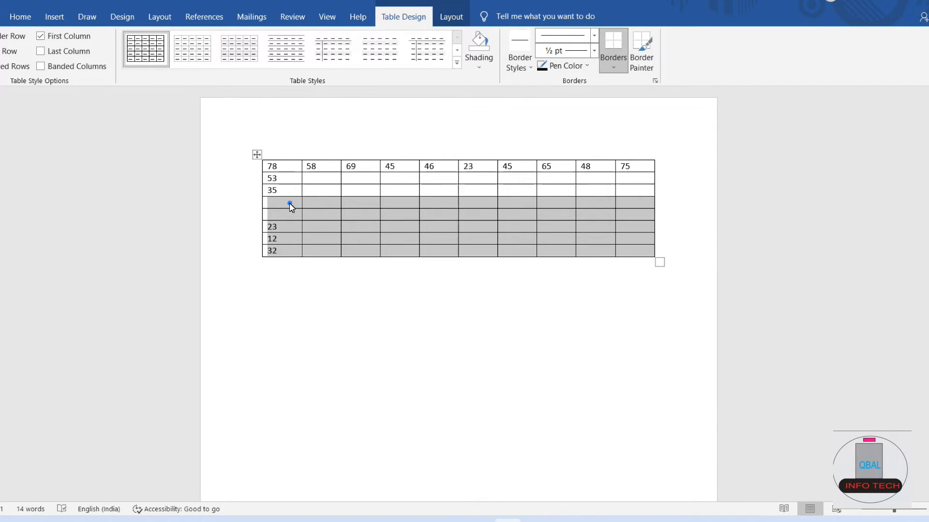
{"action": "left_click", "coordinate": [289, 204]}
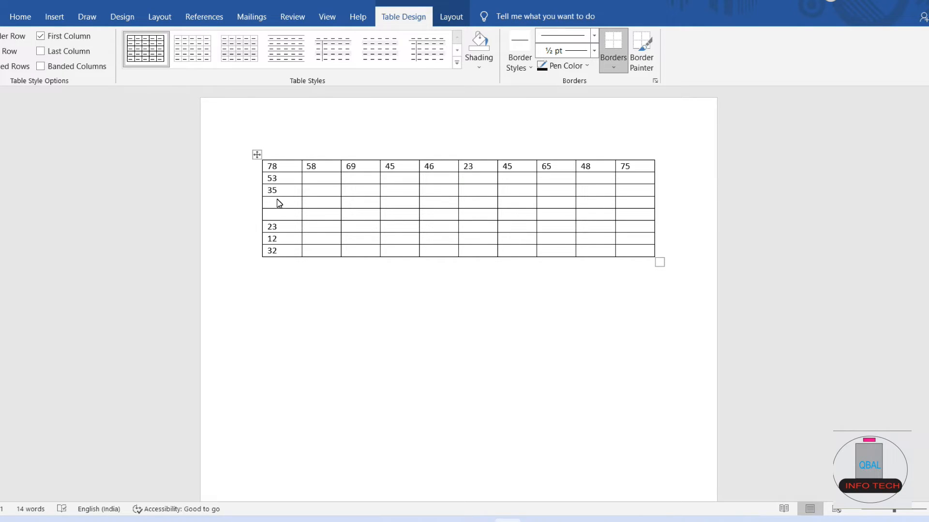
Split off all rows below the one starting with 35 as a separate table and widen the gap between the two tables
{"action": "left_click_drag", "start_coordinate": [273, 207], "coordinate": [657, 259]}
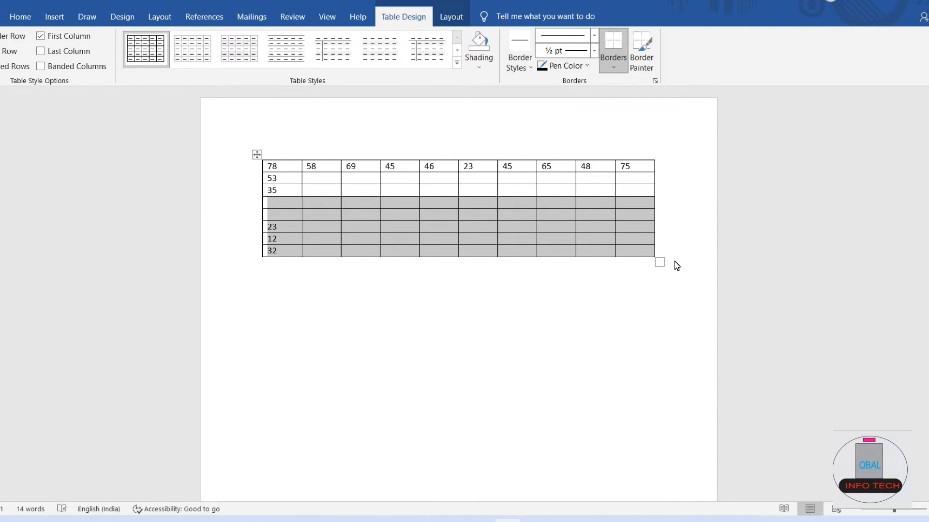
{"action": "key", "text": "ctrl+shift+Return"}
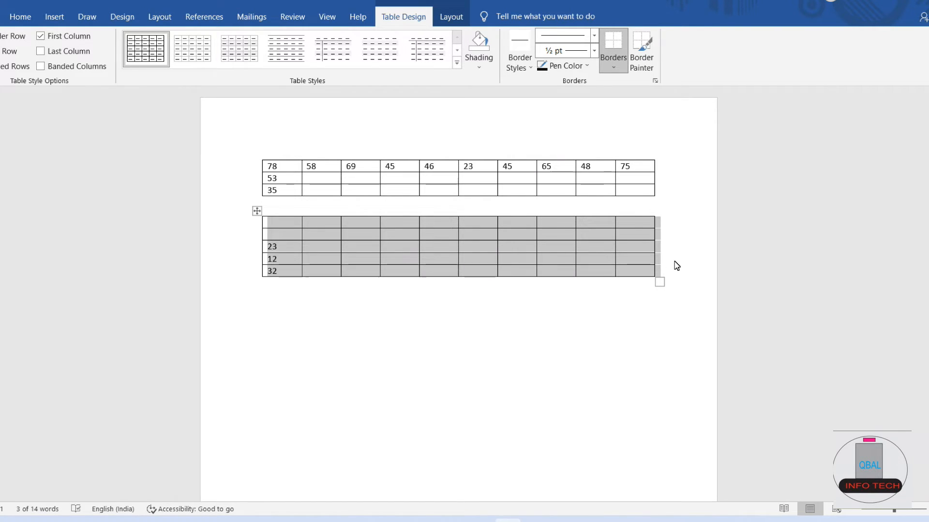
{"action": "key", "text": "ctrl+shift+Return"}
{"action": "key", "text": "ctrl+shift+Return"}
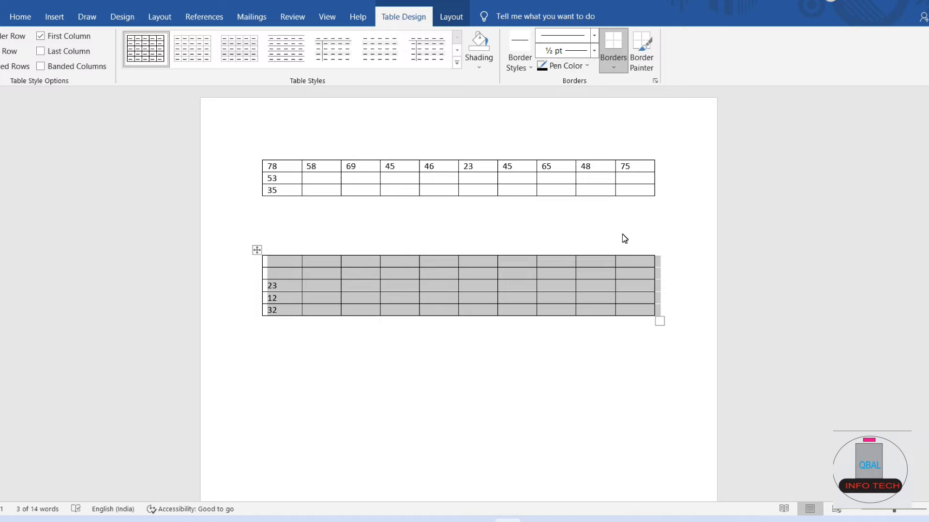
{"action": "left_click", "coordinate": [317, 237]}
Enter 23 in the first cell of the lower table and move that row up to the end of the upper table
{"action": "left_click", "coordinate": [289, 267]}
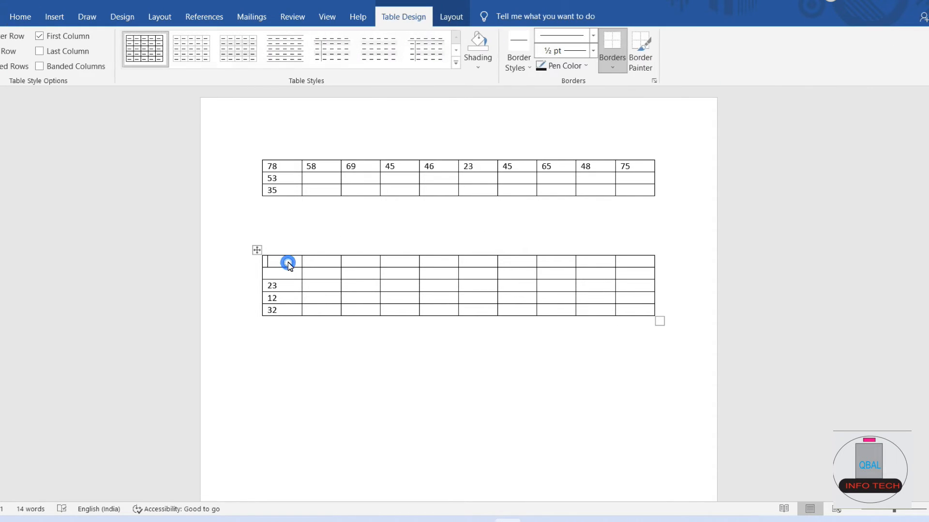
{"action": "type", "text": "23"}
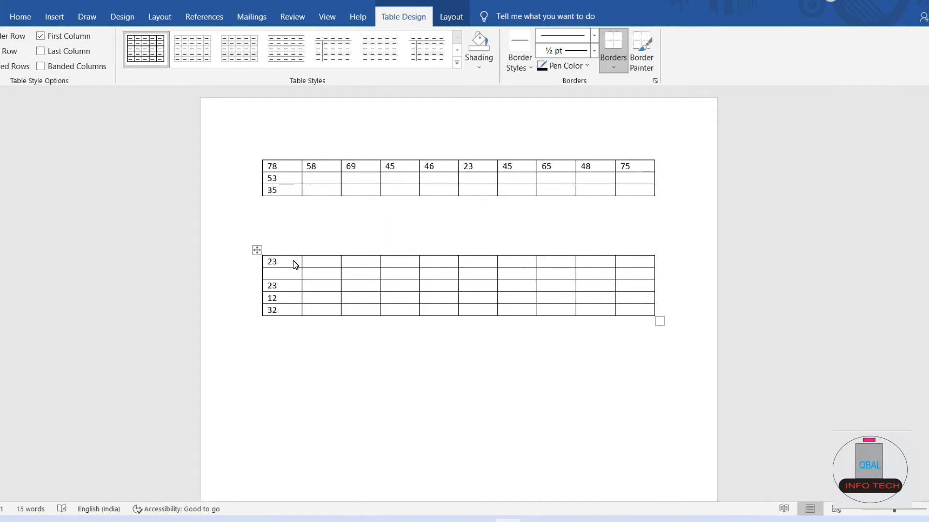
{"action": "key", "text": "alt+shift+Up"}
{"action": "key", "text": "alt+shift+Up"}
{"action": "key", "text": "alt+shift+Up"}
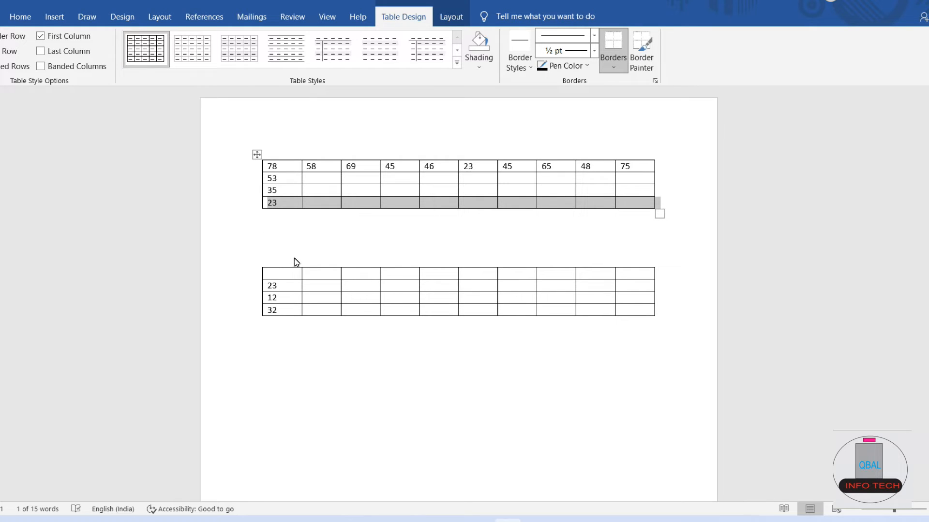
{"action": "left_click", "coordinate": [304, 224]}
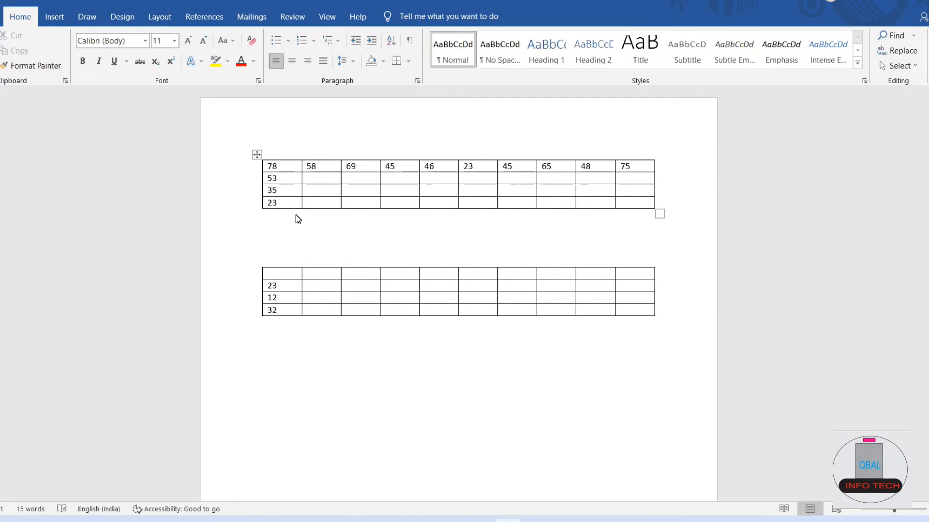
Move the lower table's second row, starting with 23, up to become the last row of the upper table
{"action": "left_click", "coordinate": [285, 285]}
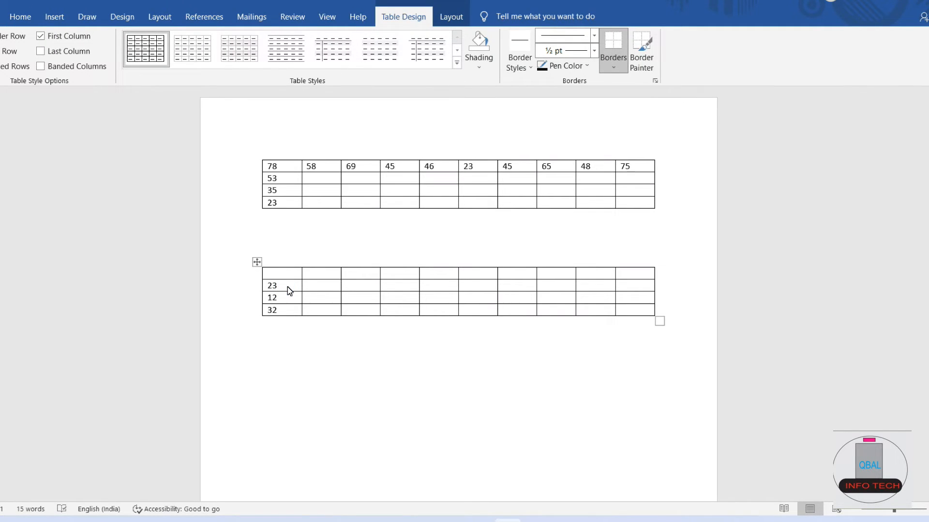
{"action": "key", "text": "alt+shift+Up"}
{"action": "key", "text": "alt+shift+Up"}
{"action": "key", "text": "alt+shift+Up"}
{"action": "key", "text": "alt+shift+Up"}
{"action": "key", "text": "alt+shift+Up"}
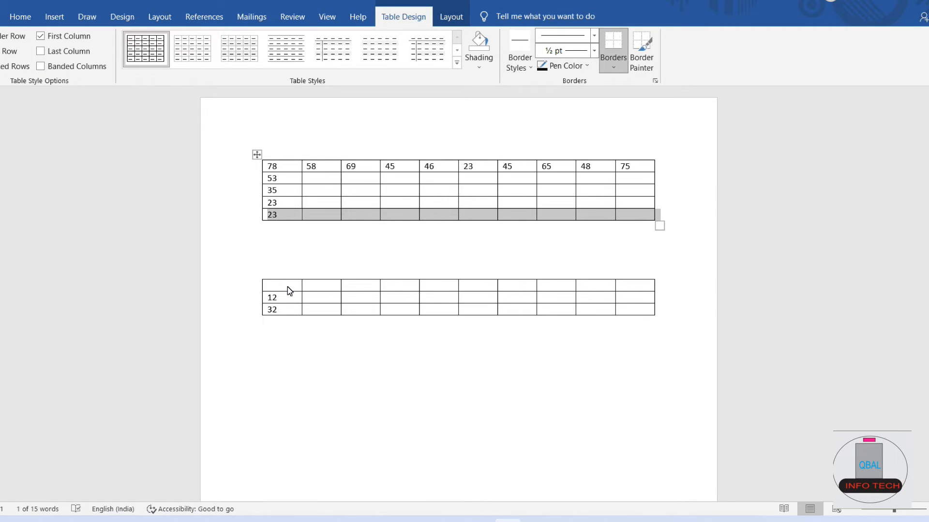
Remove the empty lines between the two tables so that they join into a single table
{"action": "left_click", "coordinate": [298, 260]}
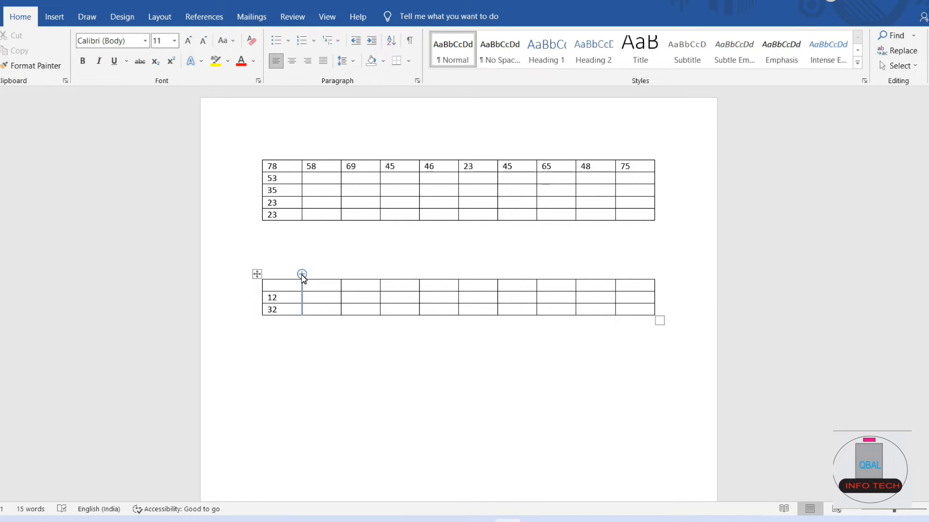
{"action": "left_click", "coordinate": [289, 265]}
{"action": "key", "text": "BackSpace"}
{"action": "left_click", "coordinate": [301, 254]}
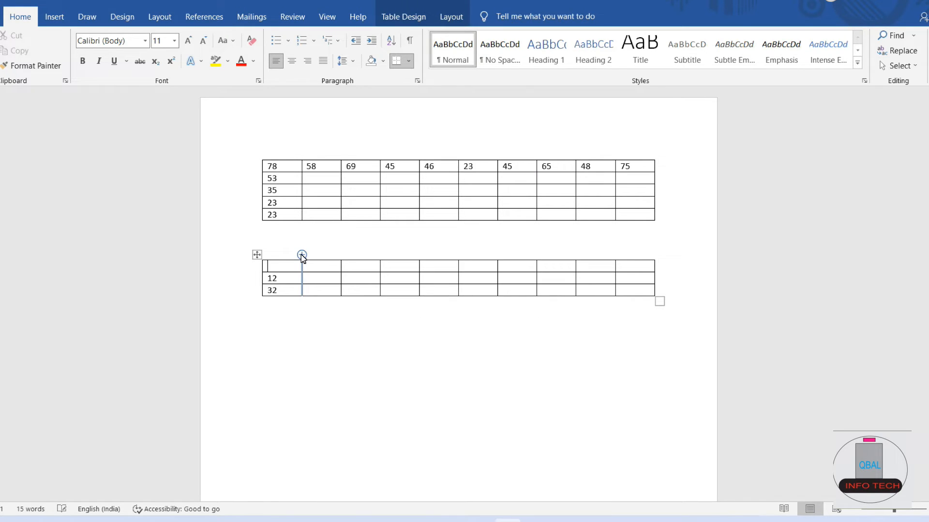
{"action": "left_click", "coordinate": [283, 248]}
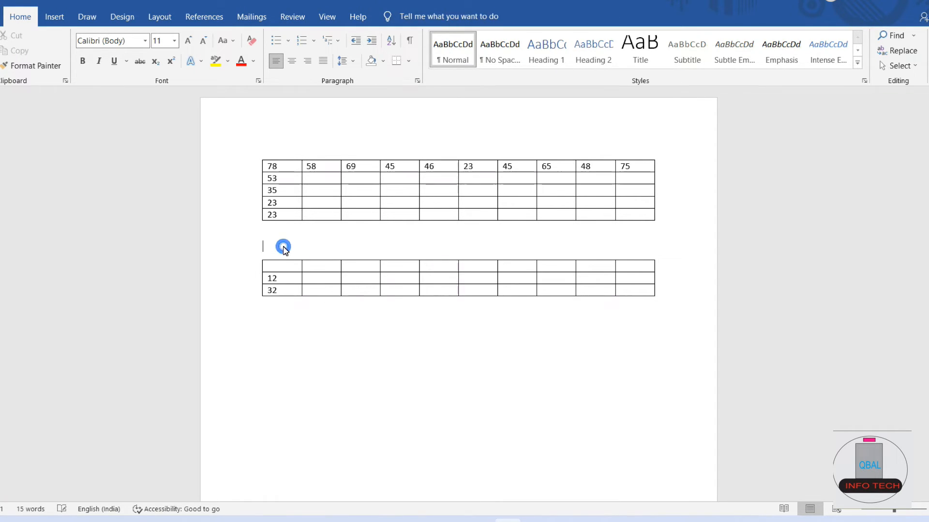
{"action": "key", "text": "Delete"}
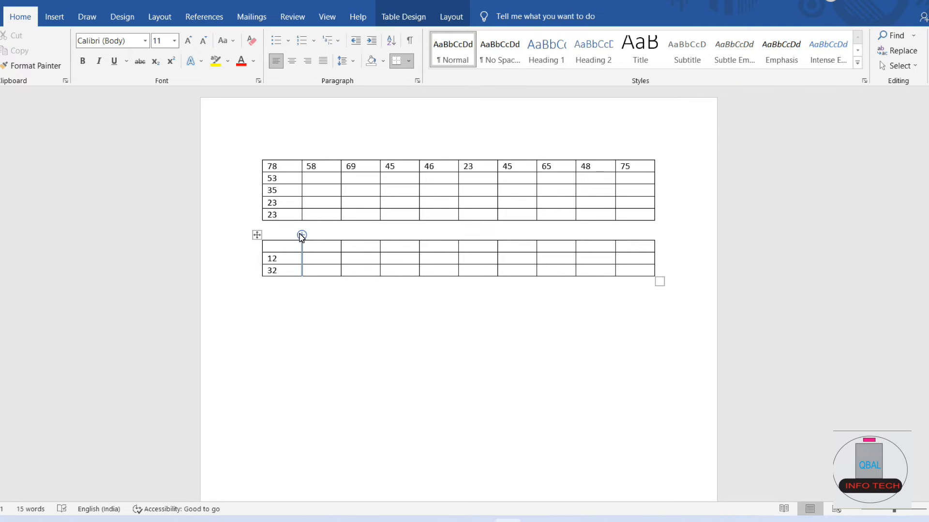
{"action": "left_click", "coordinate": [283, 229]}
{"action": "key", "text": "Delete"}
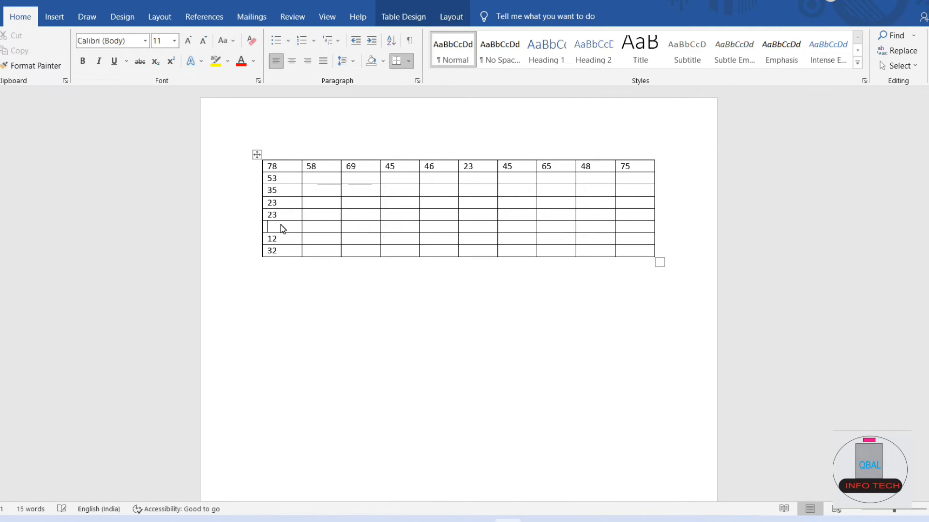
Merge the cells containing 58 and 69 in the table's first row
{"action": "scroll", "coordinate": [441, 153], "scroll_direction": "down", "scroll_amount": 1}
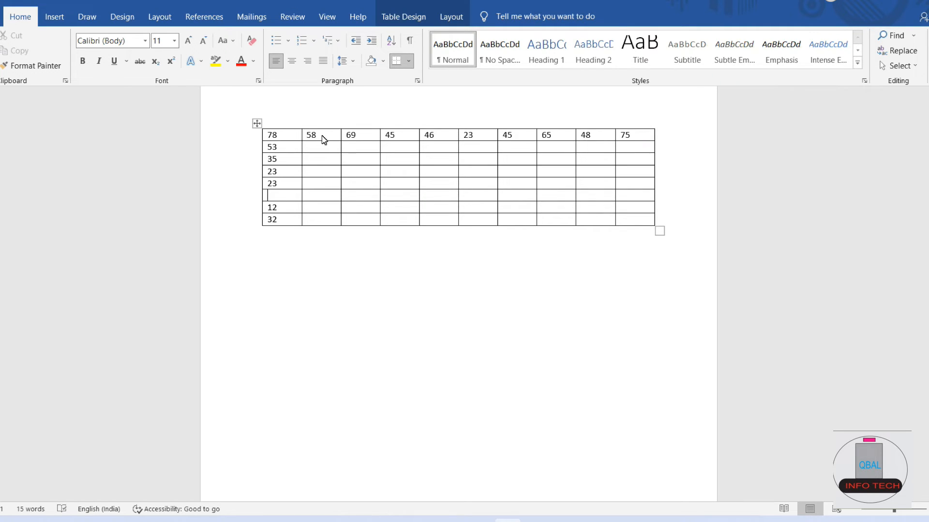
{"action": "left_click_drag", "start_coordinate": [309, 138], "coordinate": [373, 138]}
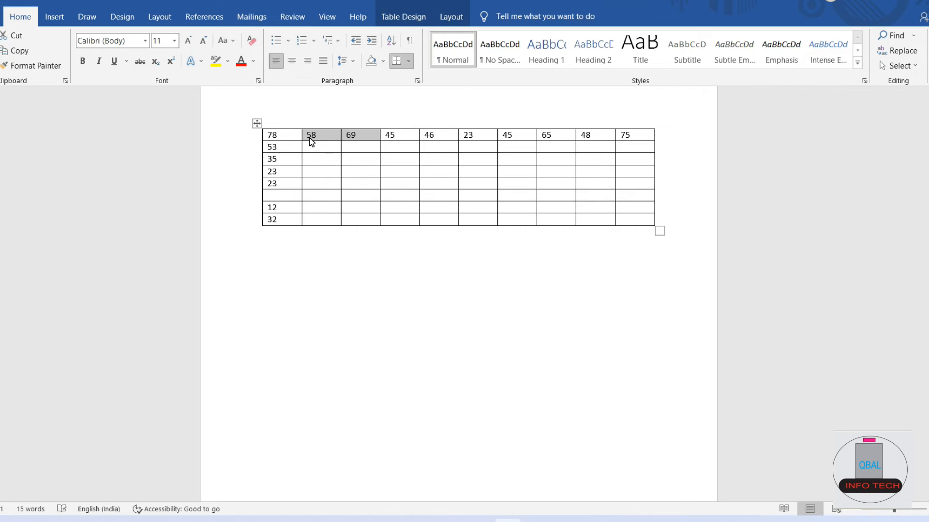
{"action": "right_click", "coordinate": [337, 141]}
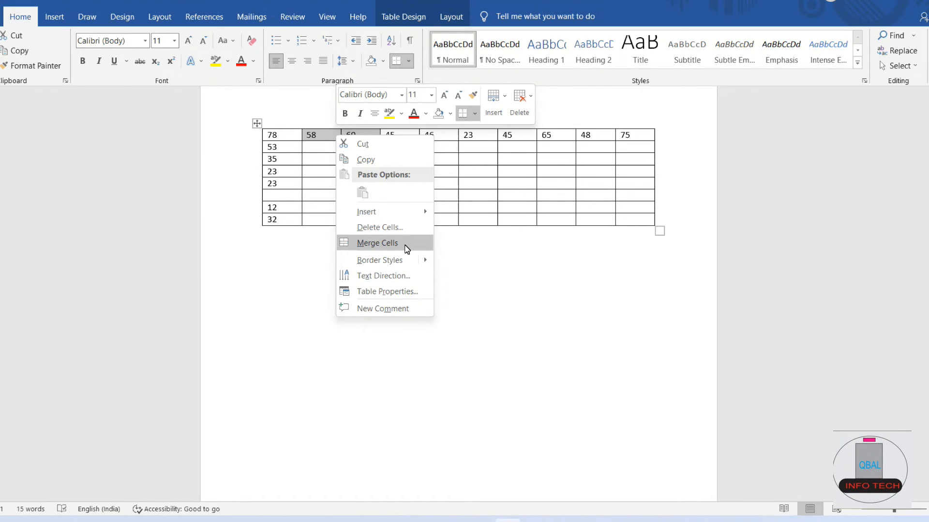
{"action": "left_click", "coordinate": [406, 244]}
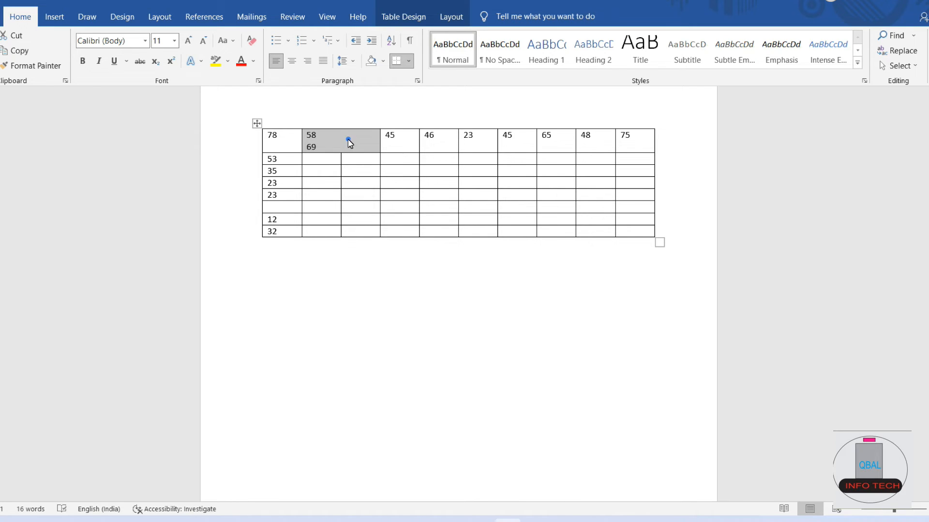
{"action": "left_click", "coordinate": [349, 140]}
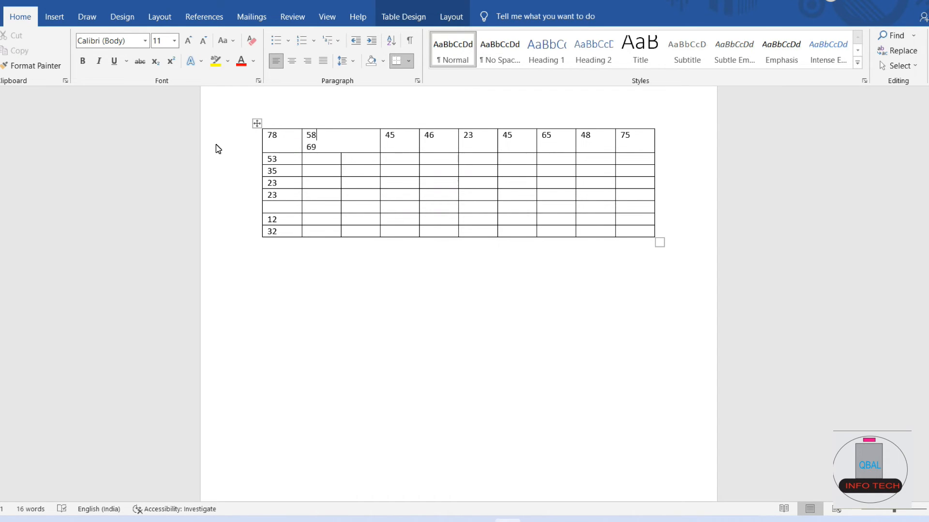
Divide the merged 58/69 cell into two by drawing a vertical border through its middle with Draw Table
{"action": "left_click", "coordinate": [54, 16]}
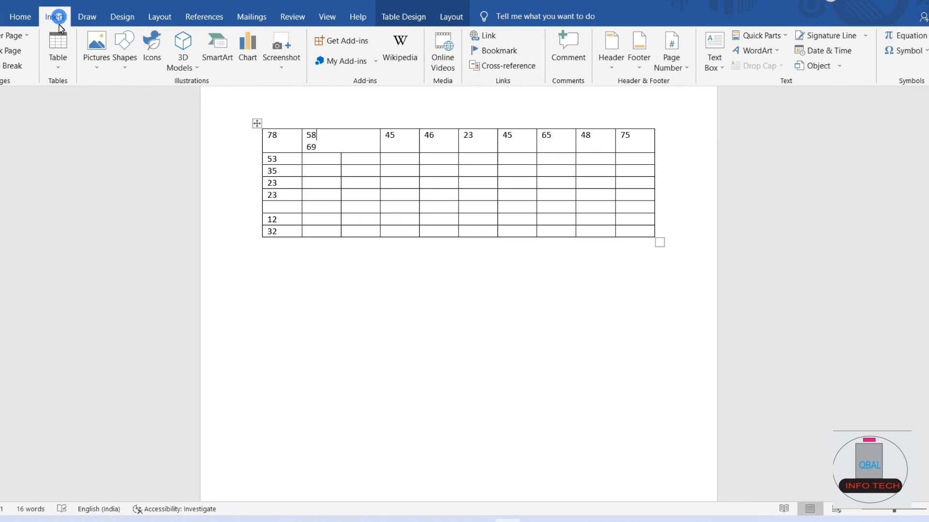
{"action": "left_click", "coordinate": [58, 67]}
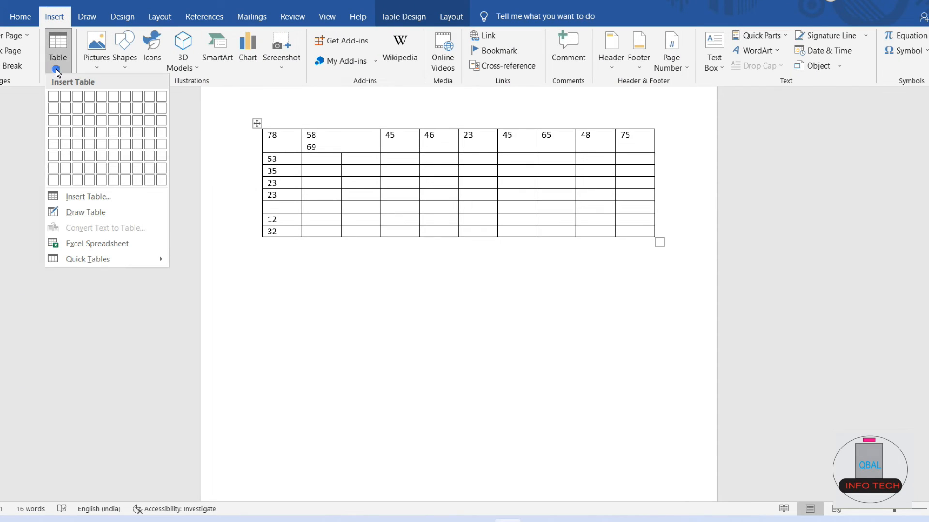
{"action": "left_click", "coordinate": [82, 213]}
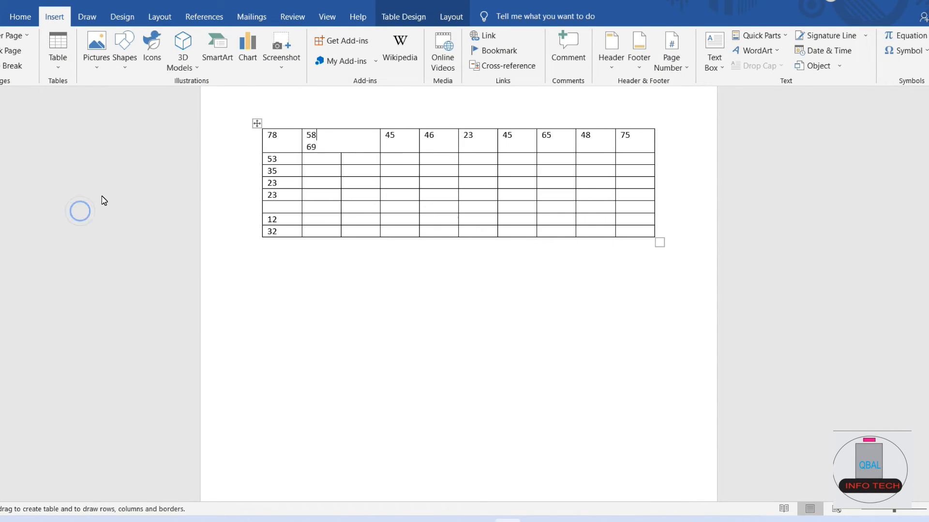
{"action": "left_click", "coordinate": [342, 152]}
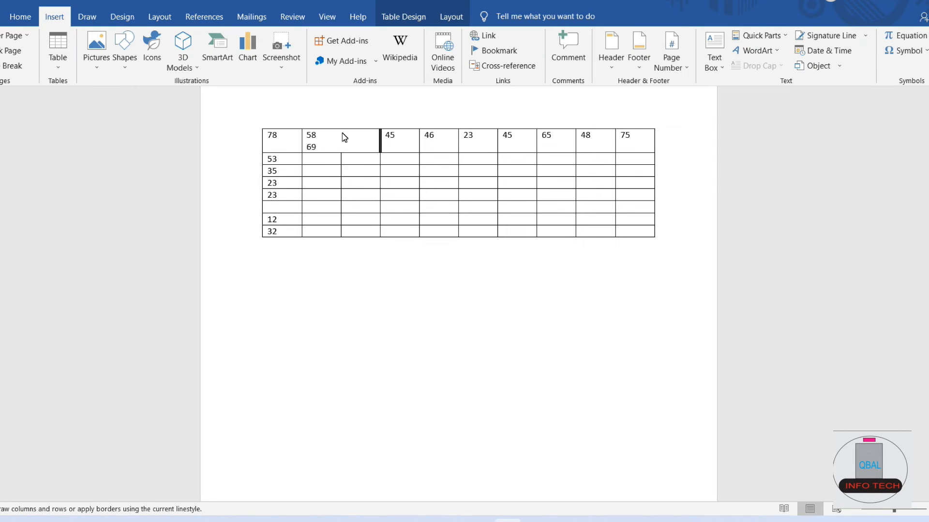
Select the entire table and distribute its rows evenly
{"action": "mouse_move", "coordinate": [311, 135]}
{"action": "left_mouse_down"}
{"action": "mouse_move", "coordinate": [643, 167]}
{"action": "mouse_move", "coordinate": [652, 187]}
{"action": "mouse_move", "coordinate": [651, 237]}
{"action": "left_mouse_up"}
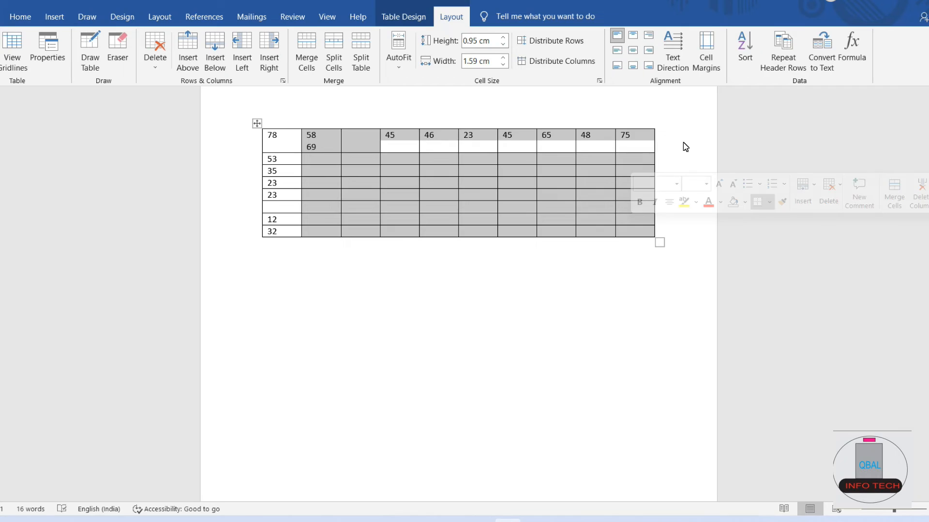
{"action": "left_click", "coordinate": [683, 142]}
{"action": "left_click_drag", "start_coordinate": [274, 137], "coordinate": [655, 239]}
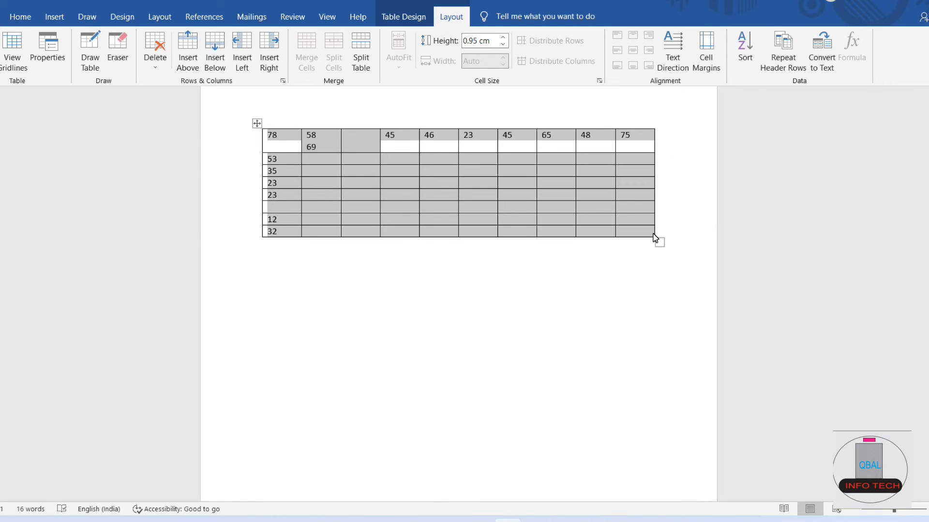
{"action": "right_click", "coordinate": [445, 160]}
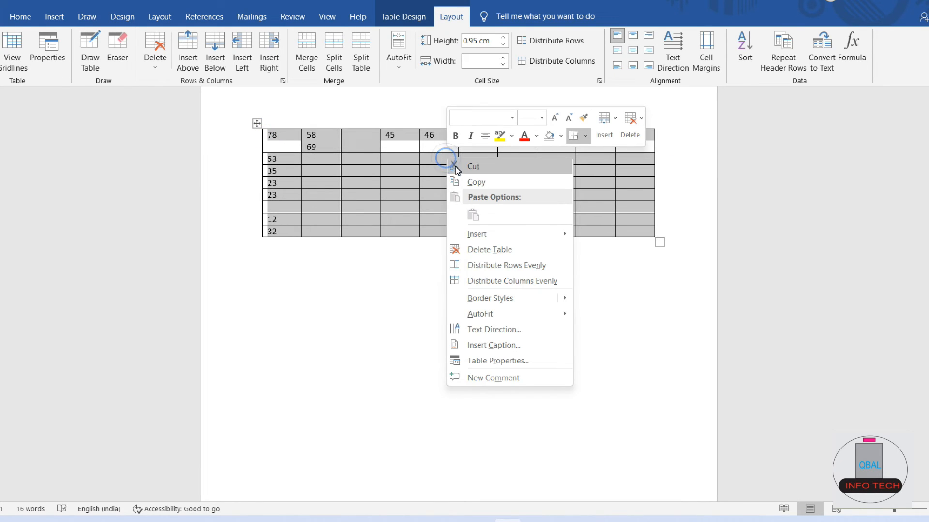
{"action": "left_click", "coordinate": [546, 267]}
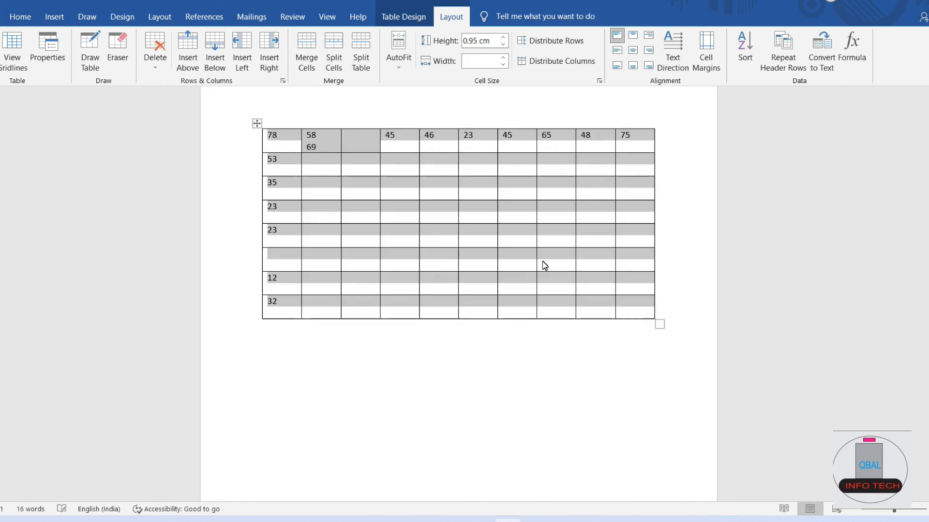
{"action": "left_click", "coordinate": [570, 150]}
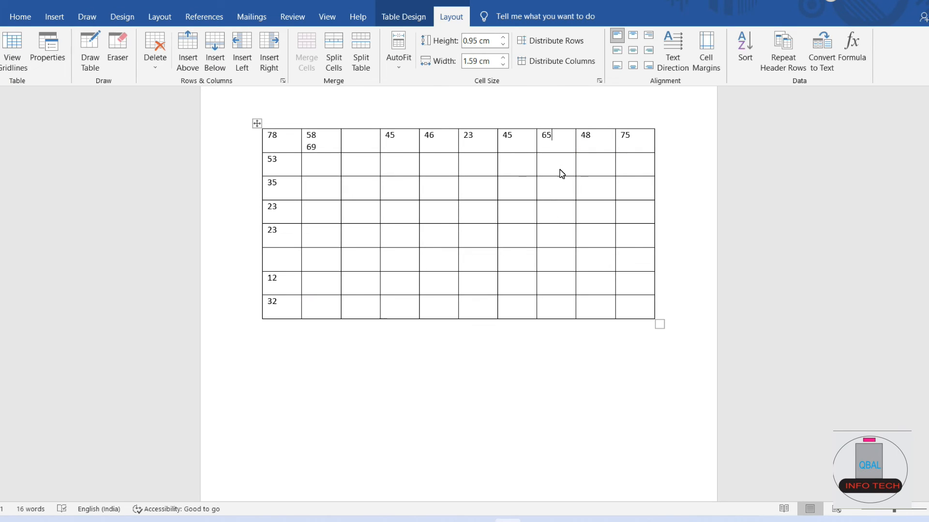
{"action": "left_click_drag", "start_coordinate": [273, 141], "coordinate": [667, 342]}
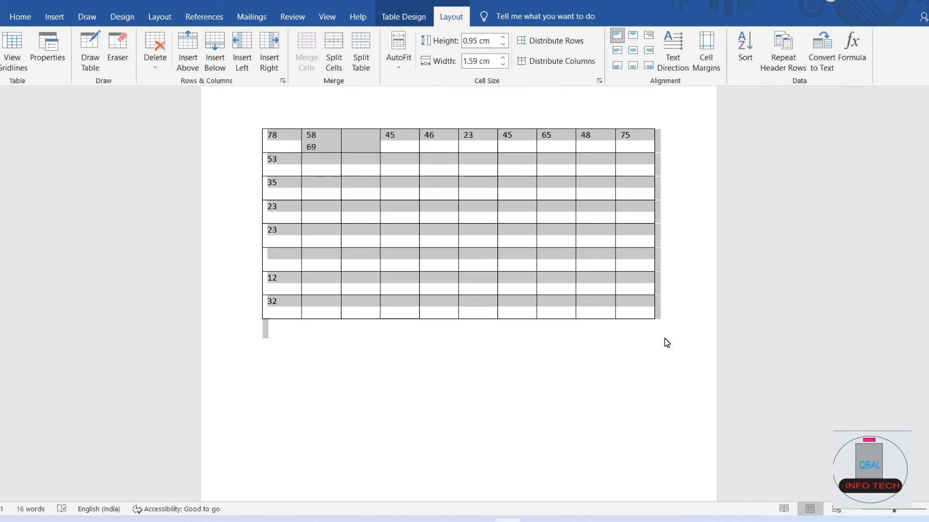
{"action": "right_click", "coordinate": [456, 192]}
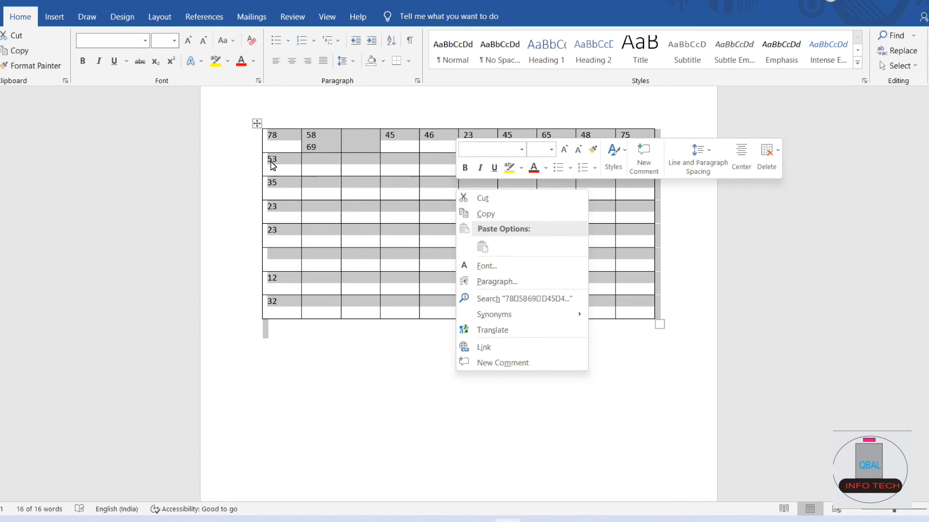
{"action": "left_click", "coordinate": [271, 153]}
Select all cells of the table and distribute its columns evenly
{"action": "left_click", "coordinate": [285, 140]}
{"action": "mouse_move", "coordinate": [288, 142]}
{"action": "left_mouse_down"}
{"action": "mouse_move", "coordinate": [365, 153]}
{"action": "mouse_move", "coordinate": [667, 253]}
{"action": "mouse_move", "coordinate": [635, 319]}
{"action": "left_mouse_up"}
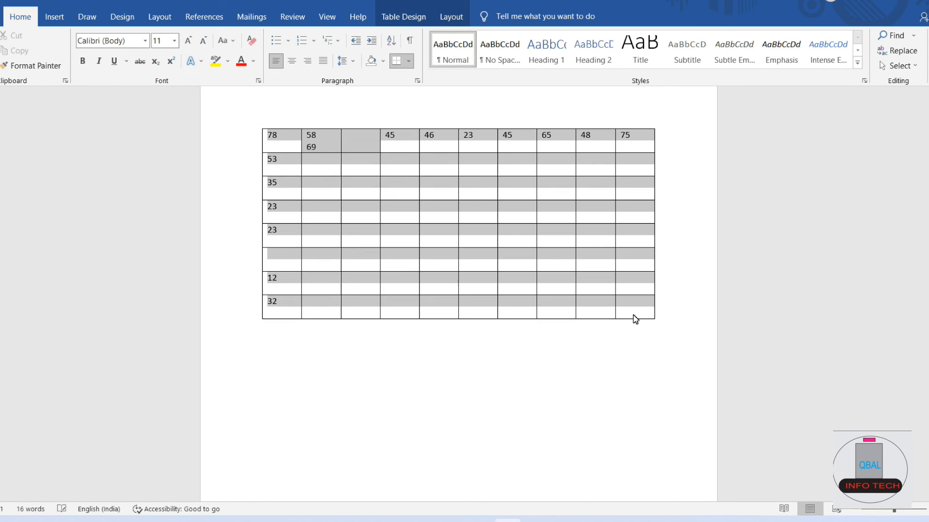
{"action": "right_click", "coordinate": [428, 200]}
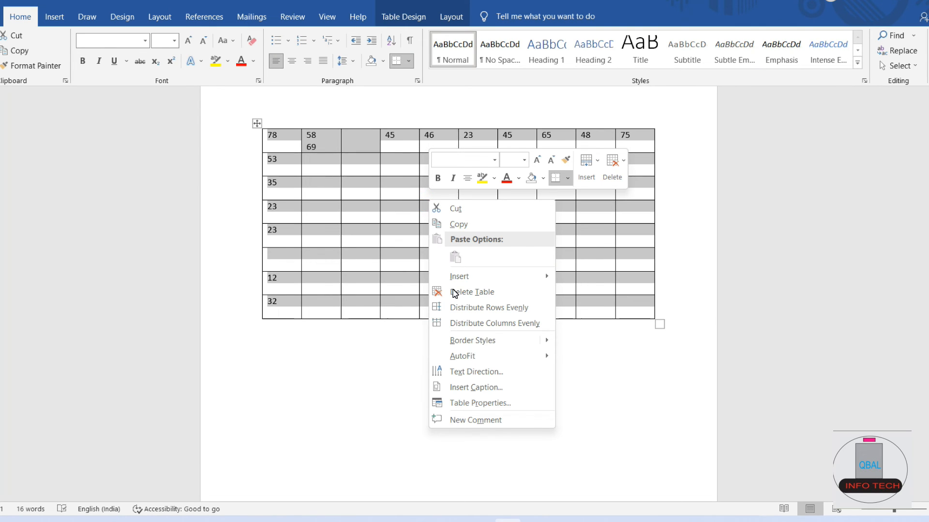
{"action": "left_click", "coordinate": [495, 324]}
{"action": "left_click", "coordinate": [394, 115]}
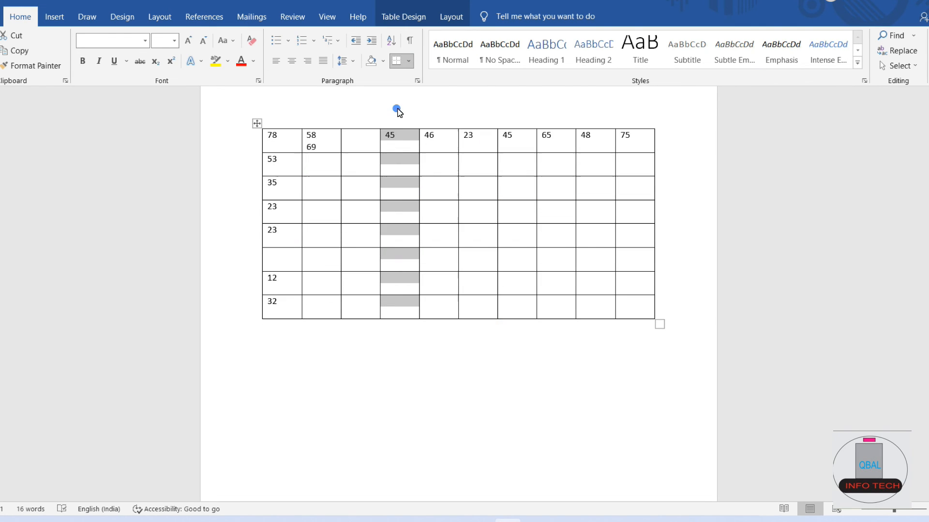
{"action": "left_click", "coordinate": [441, 148]}
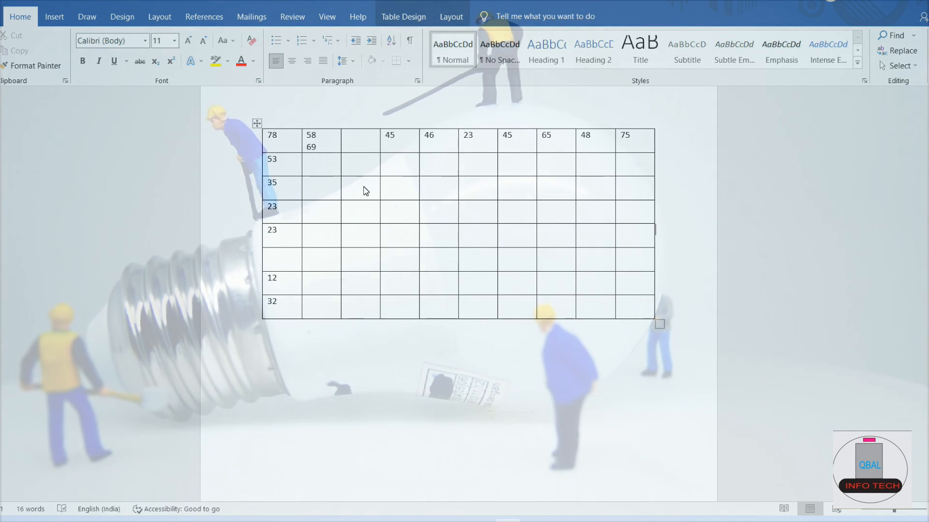
{"action": "scroll", "coordinate": [375, 174], "scroll_direction": "down", "scroll_amount": 2}
{"action": "scroll", "coordinate": [376, 174], "scroll_direction": "up", "scroll_amount": 1}
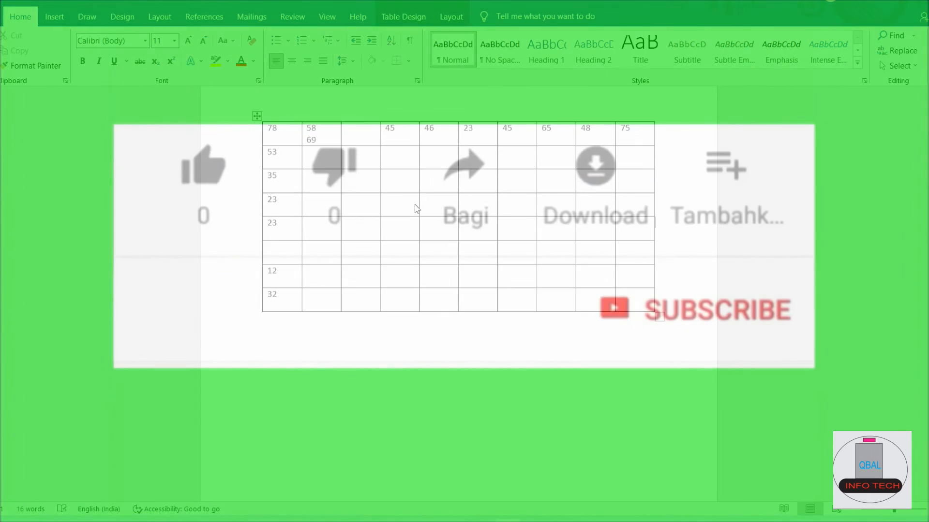